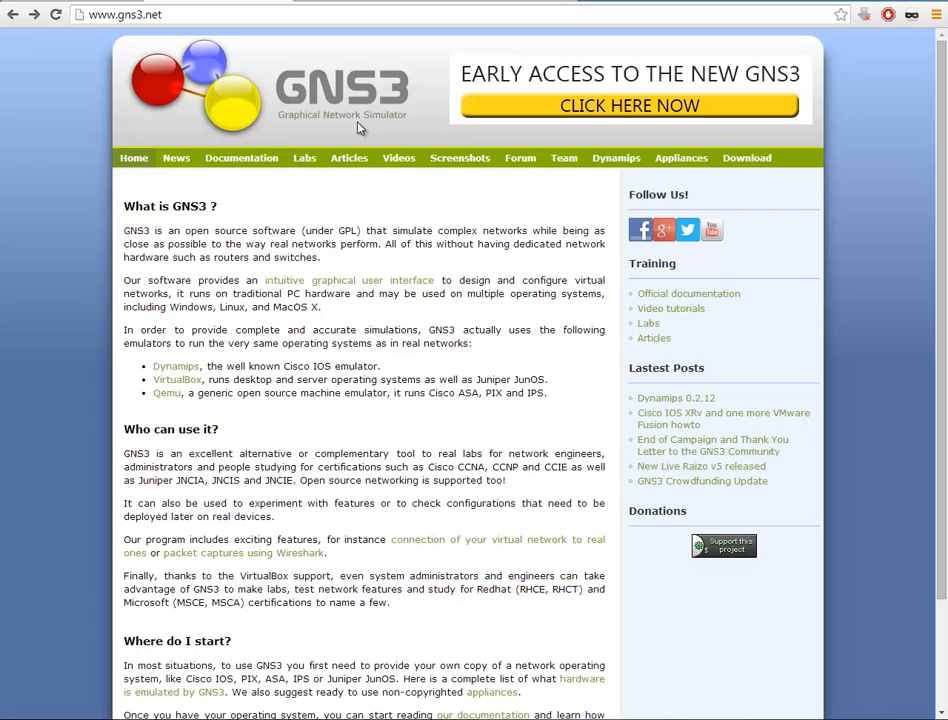
Step: Open the early access offer from the GNS3 home page and the Software page of the GNS3 Early Release Members Area
click(179, 19)
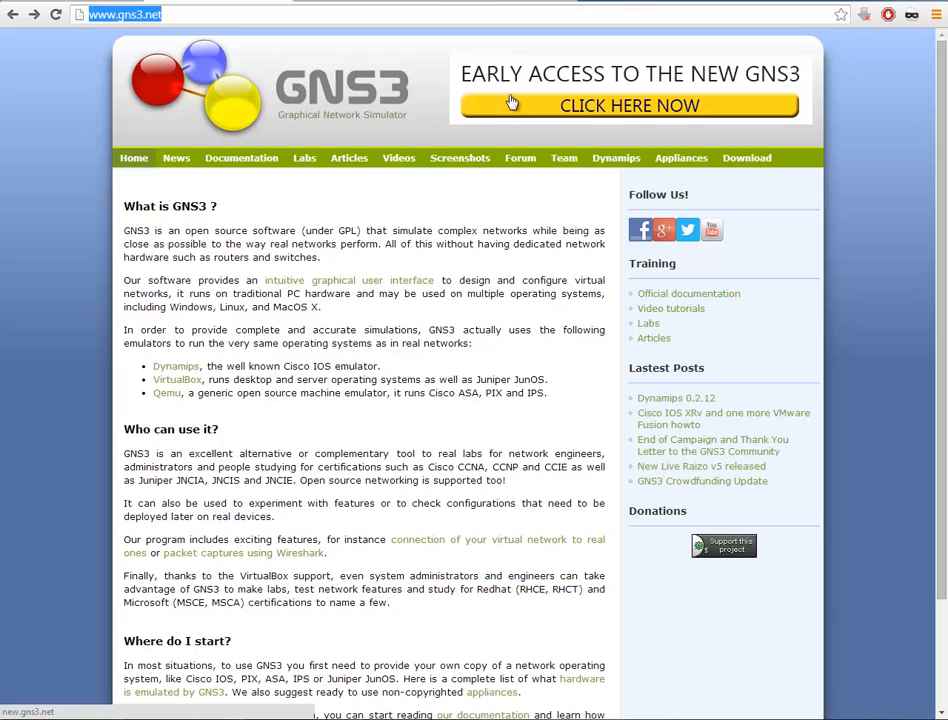
click(640, 108)
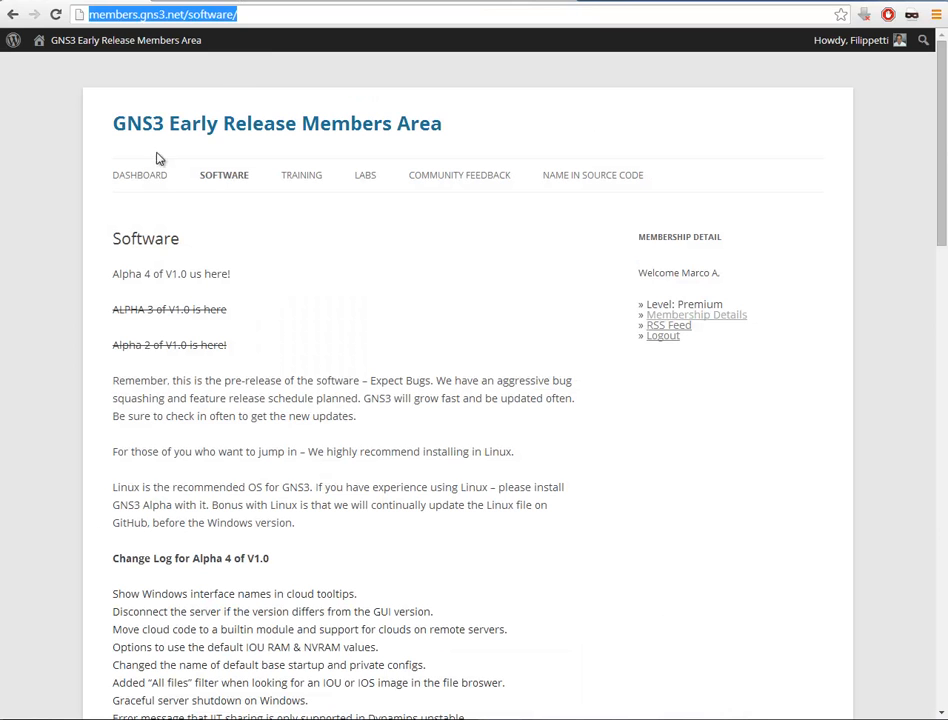
drag(446, 124, 250, 127)
drag(197, 130, 53, 131)
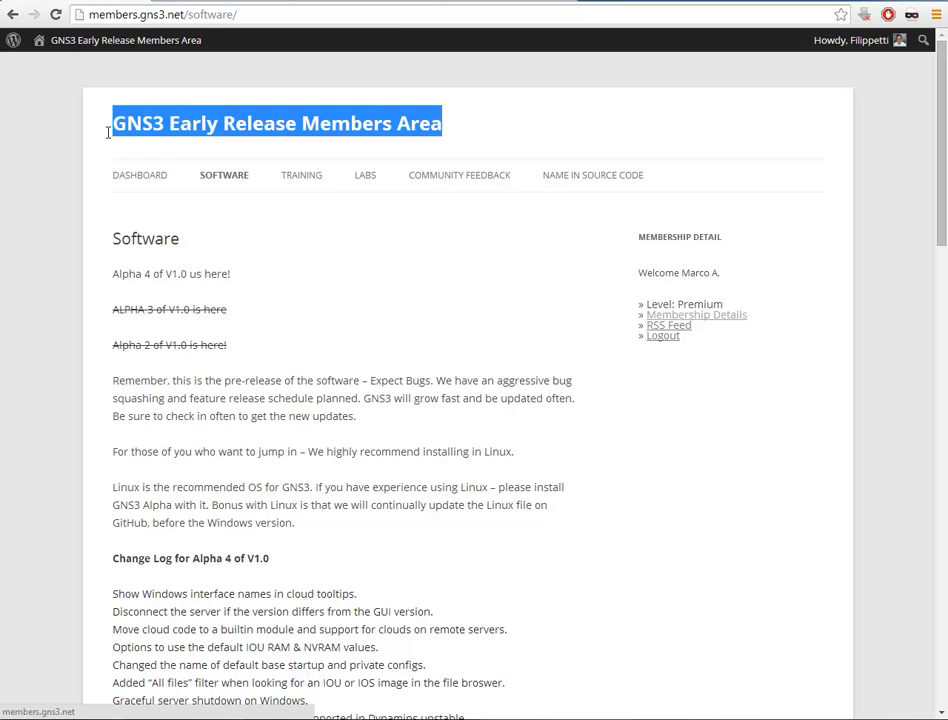
click(231, 181)
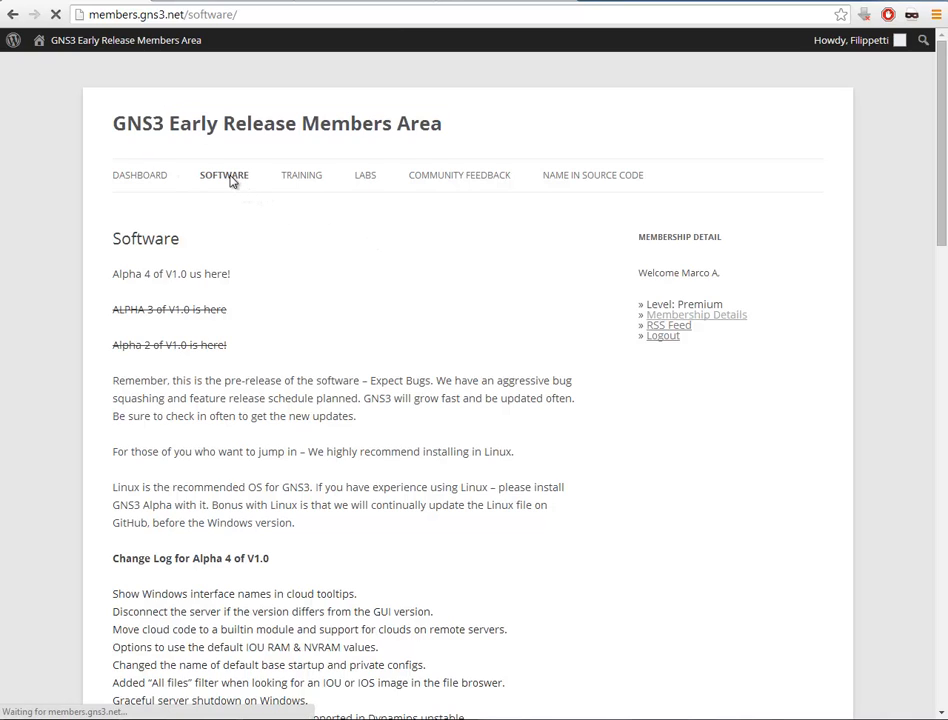
Step: Examine the Software page's Alpha 4 change log, its Linux and Windows download options, and the membership details
scroll(320, 238, down, 1)
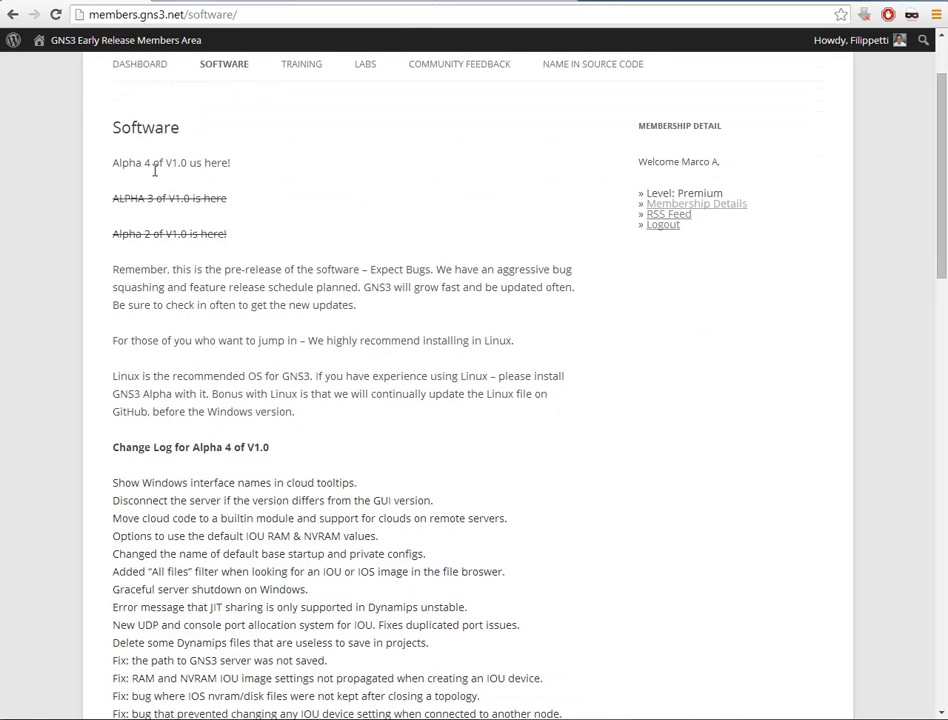
drag(150, 162, 103, 160)
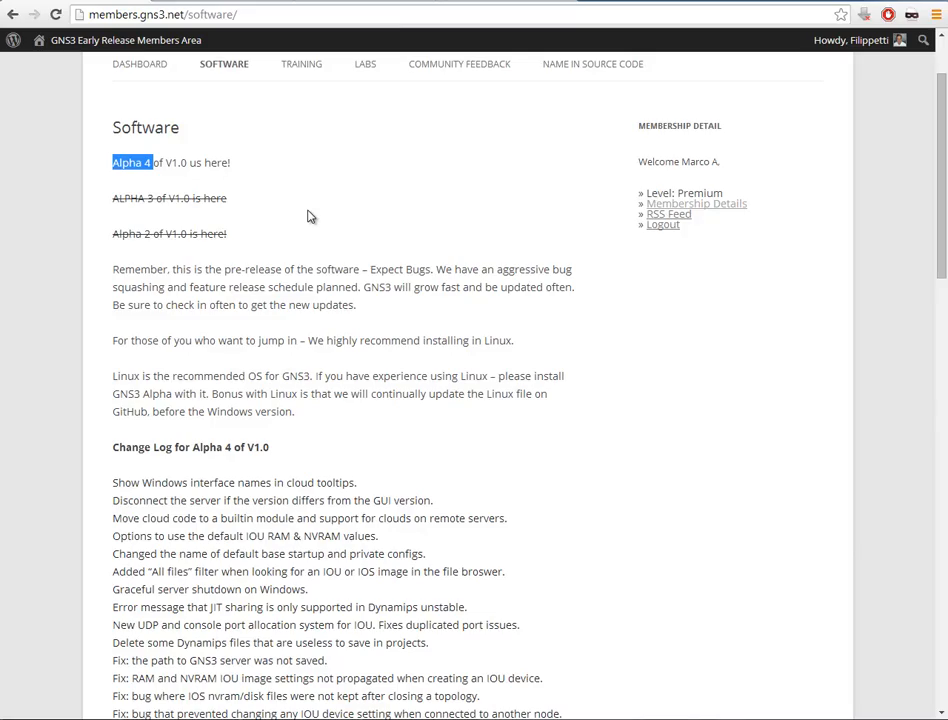
scroll(311, 214, down, 5)
scroll(309, 208, up, 3)
scroll(298, 220, down, 2)
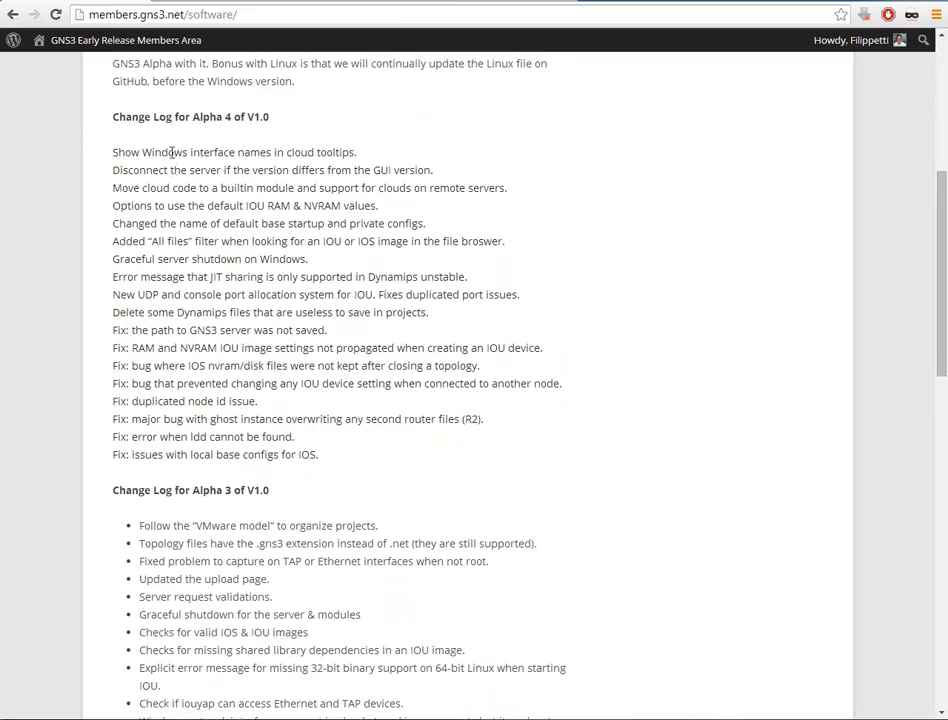
scroll(226, 225, down, 8)
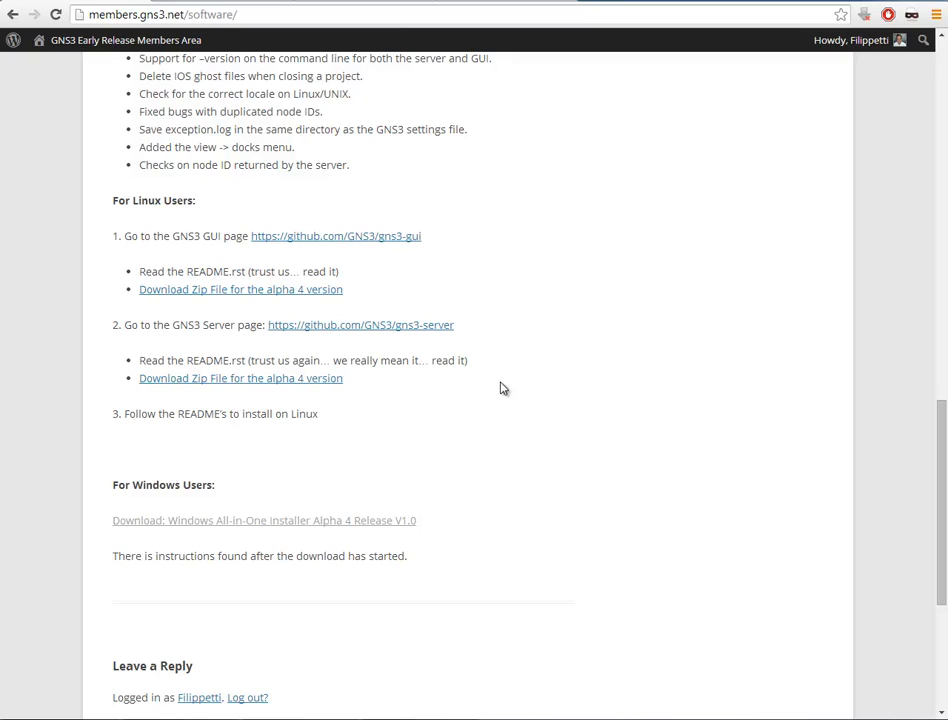
scroll(503, 388, up, 13)
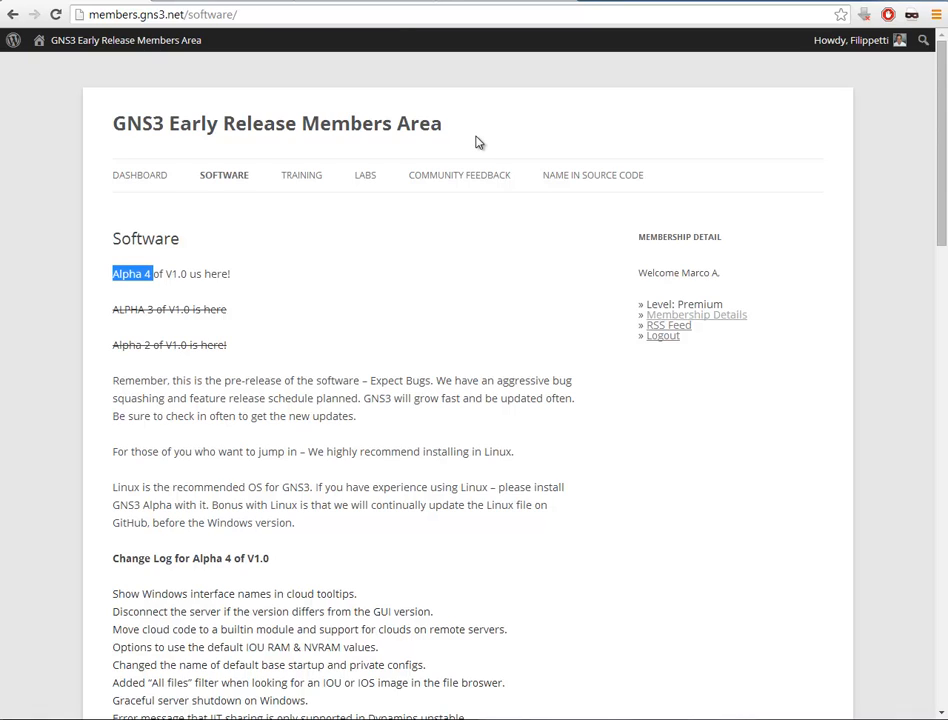
drag(639, 237, 691, 238)
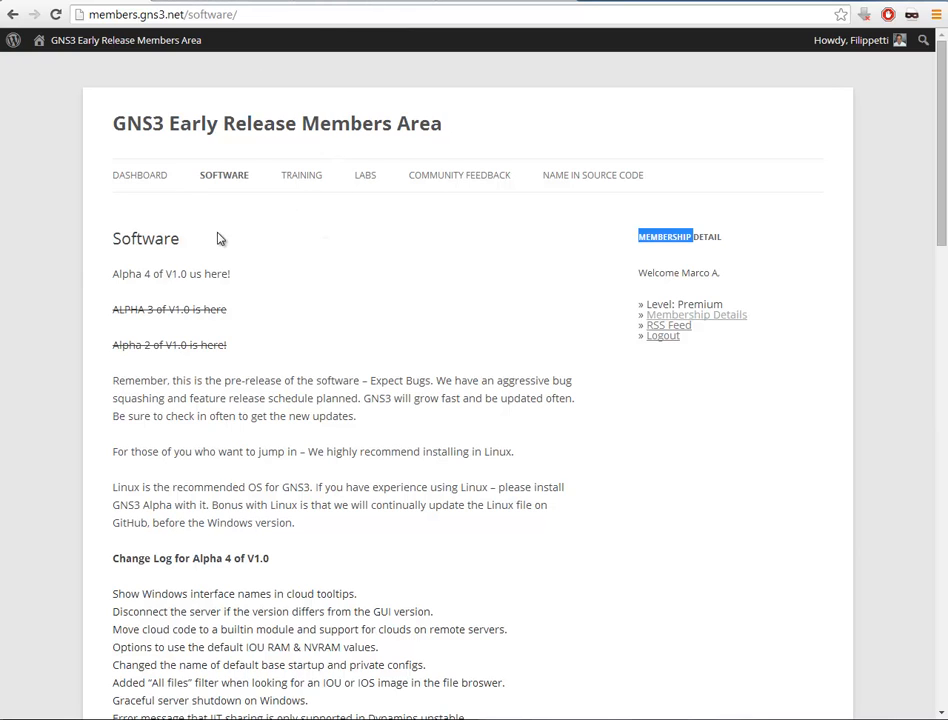
Step: View the early release membership offer and check the modification date of GNS3 IOU VM.ova in SourceForge's IOU VMs folder
click(283, 4)
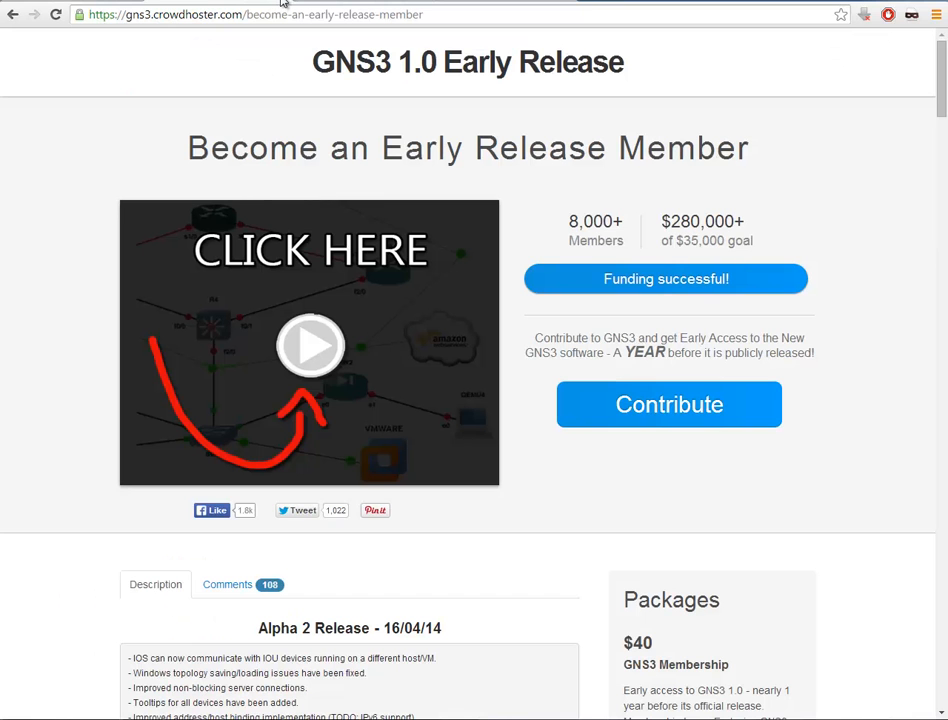
click(283, 4)
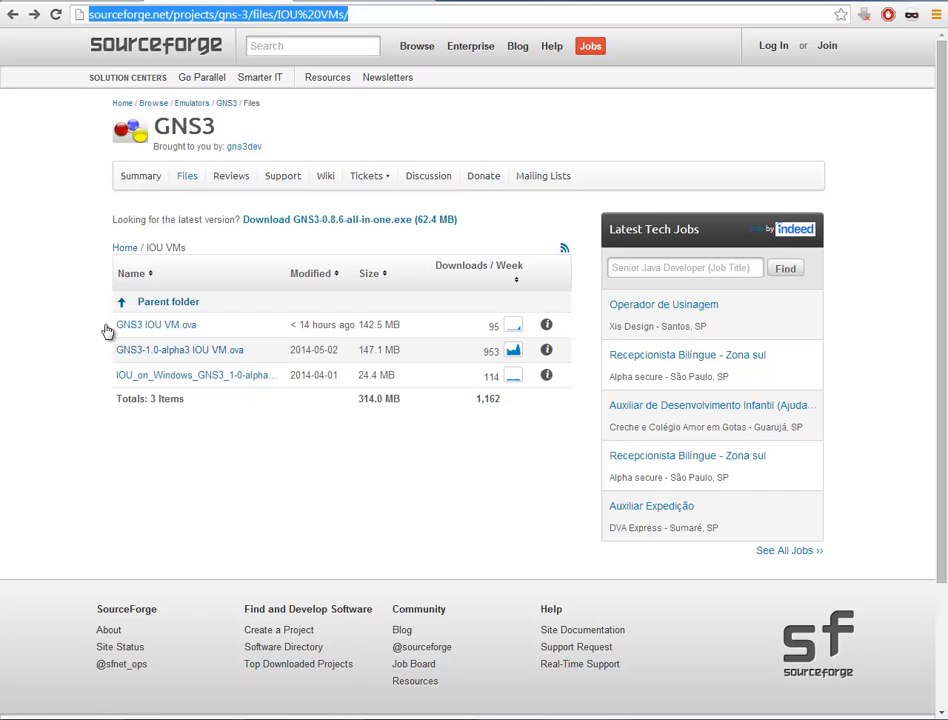
drag(362, 14, 72, 10)
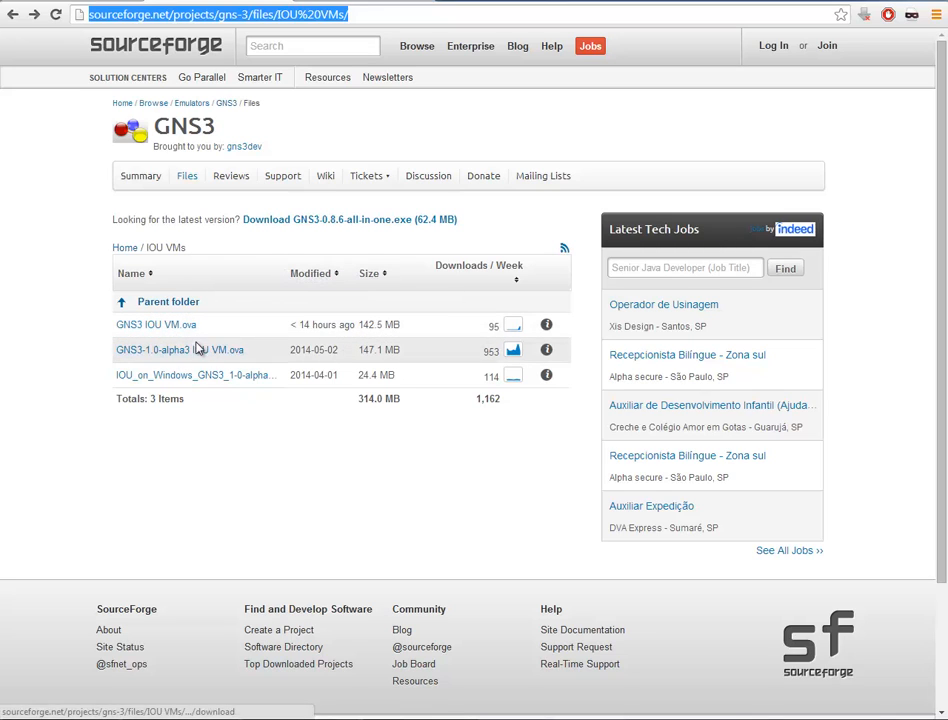
drag(289, 326, 357, 328)
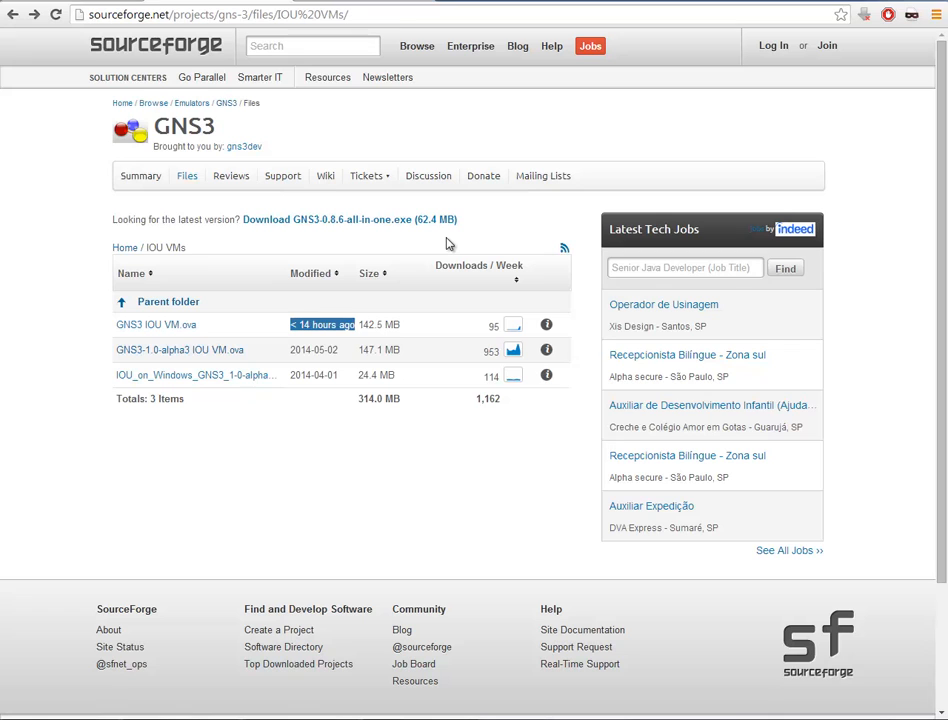
Step: Examine the Cisco-IOU-L2-L3-Collection-v3.7z torrent page, including its address and its lists of L2 images, L3 images and utilities
click(362, 3)
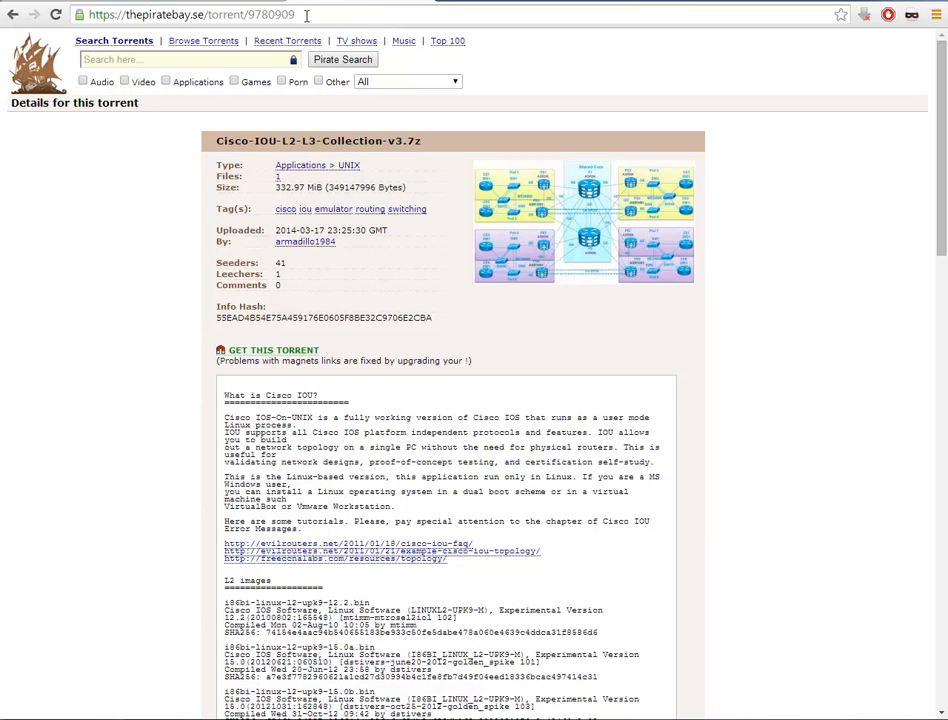
drag(298, 13, 57, 10)
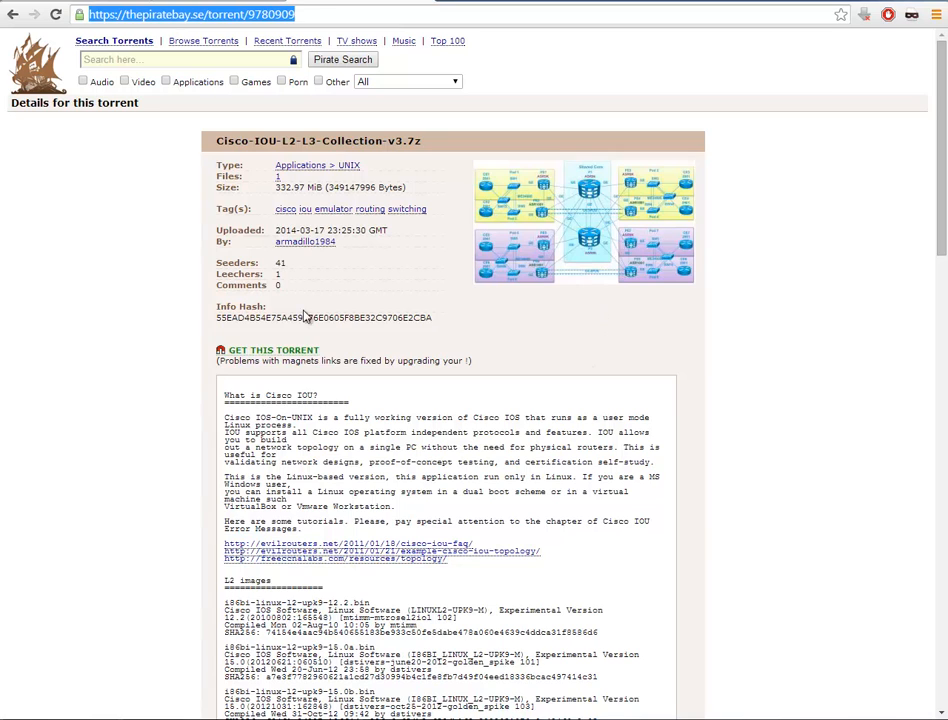
scroll(533, 408, down, 5)
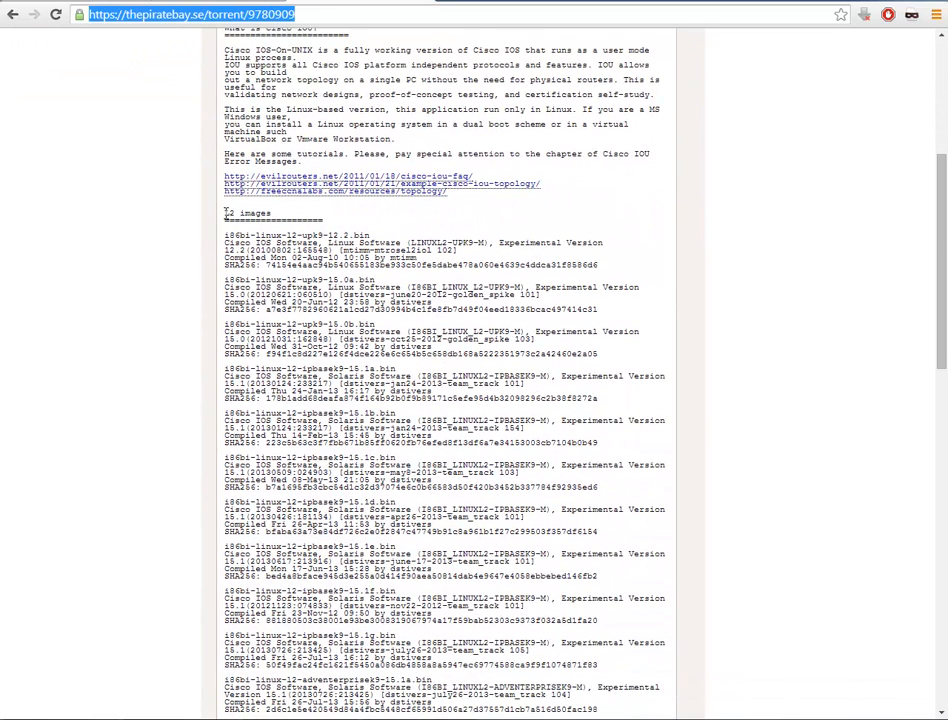
drag(222, 210, 338, 362)
scroll(400, 390, down, 6)
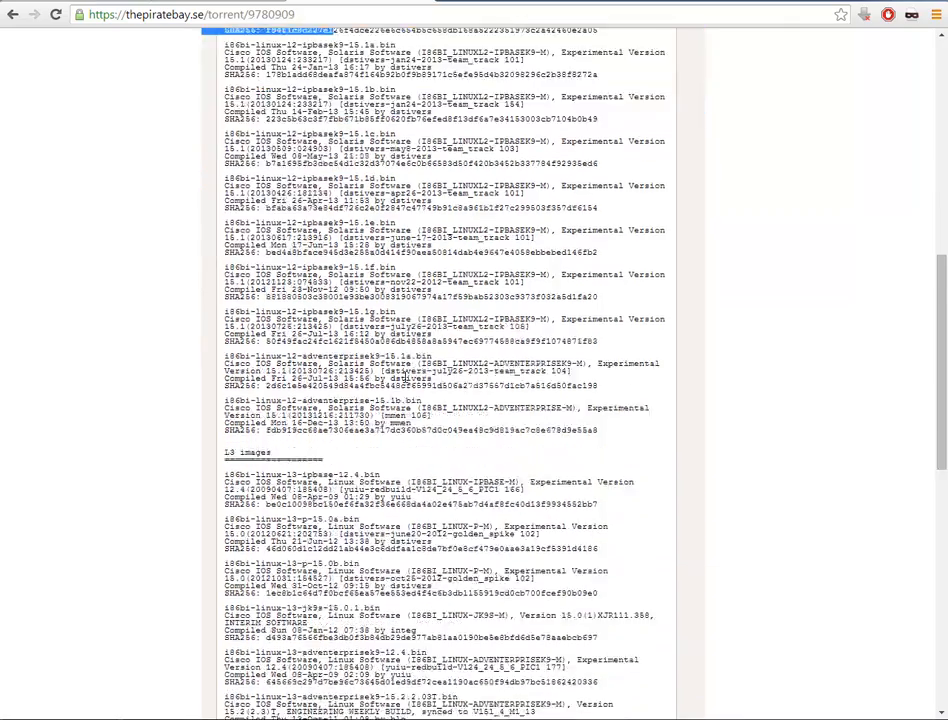
drag(226, 348, 330, 490)
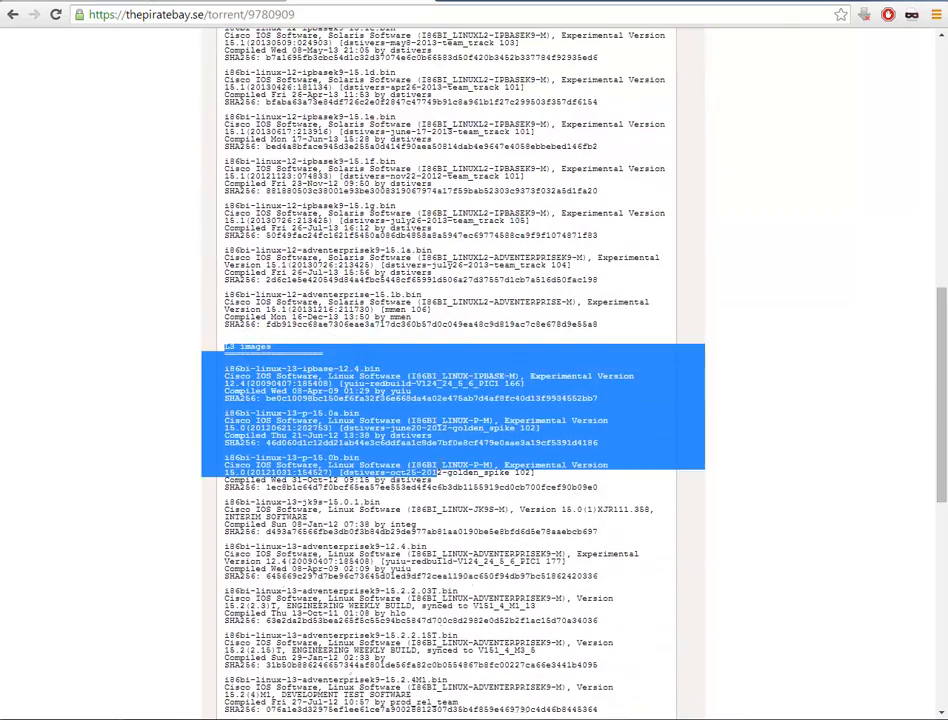
scroll(440, 467, down, 7)
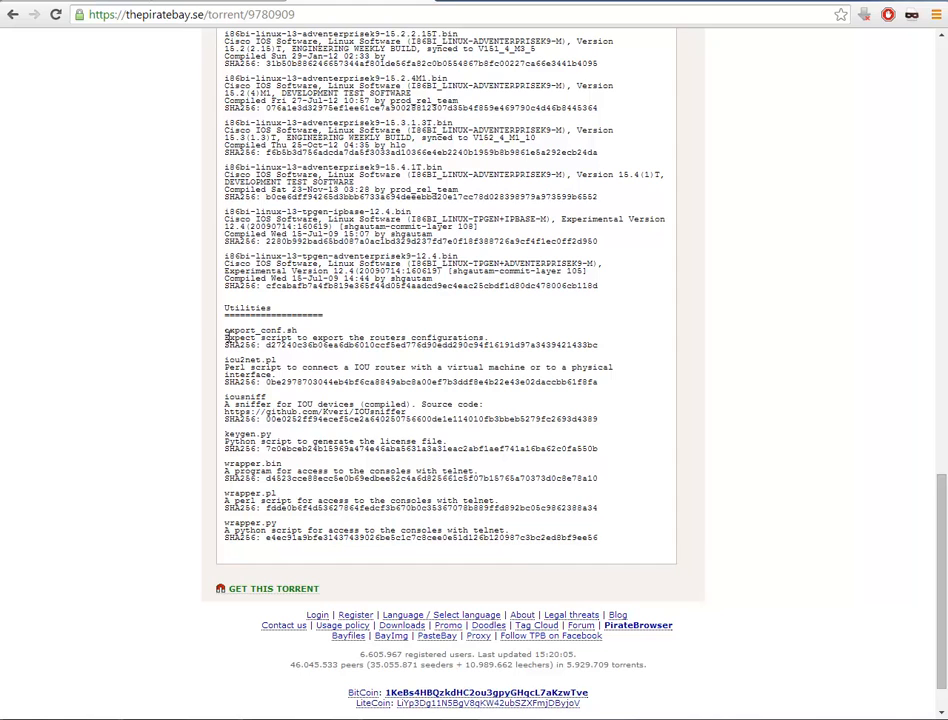
drag(227, 306, 510, 471)
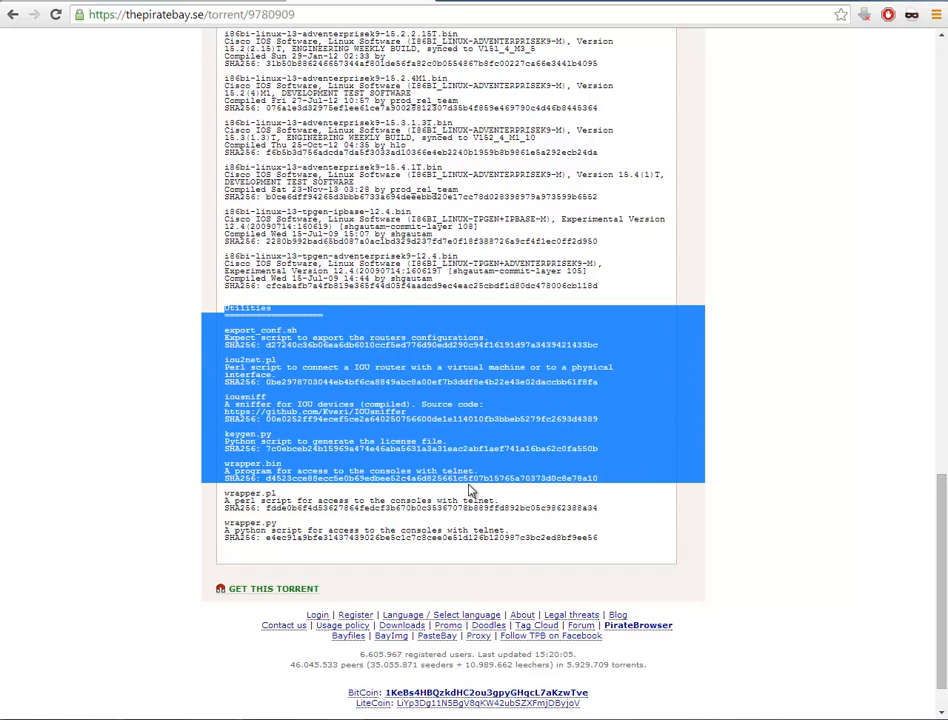
click(500, 448)
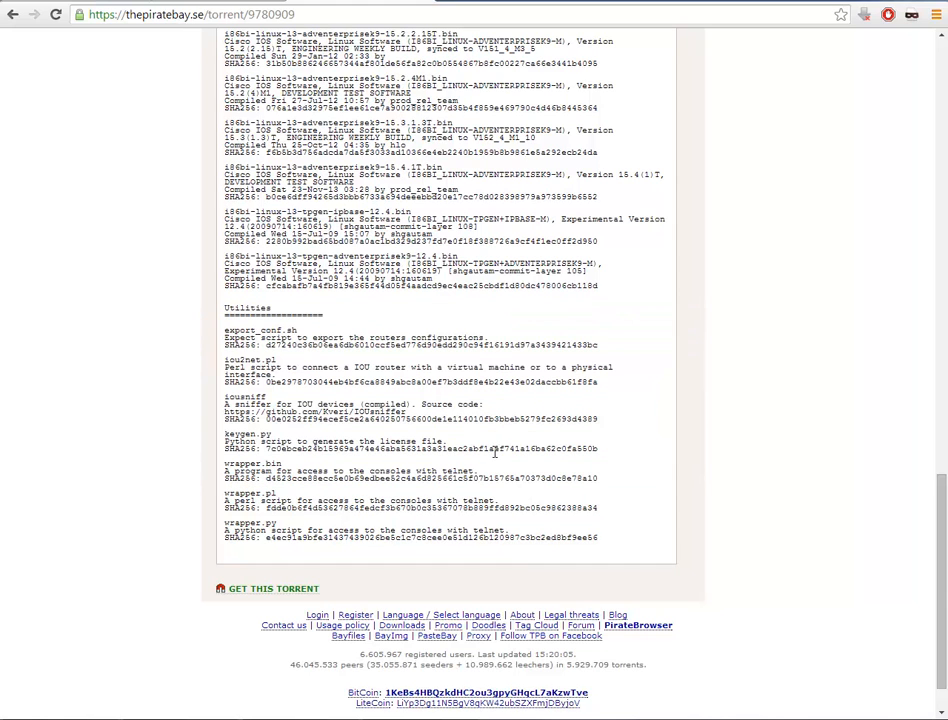
scroll(498, 452, up, 10)
scroll(498, 452, up, 5)
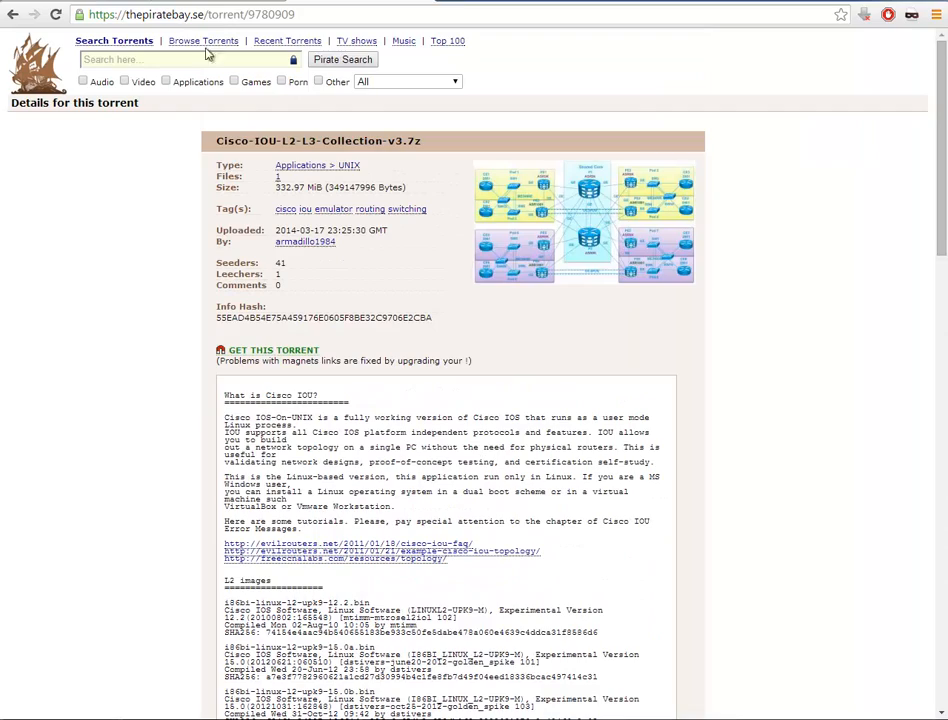
click(307, 19)
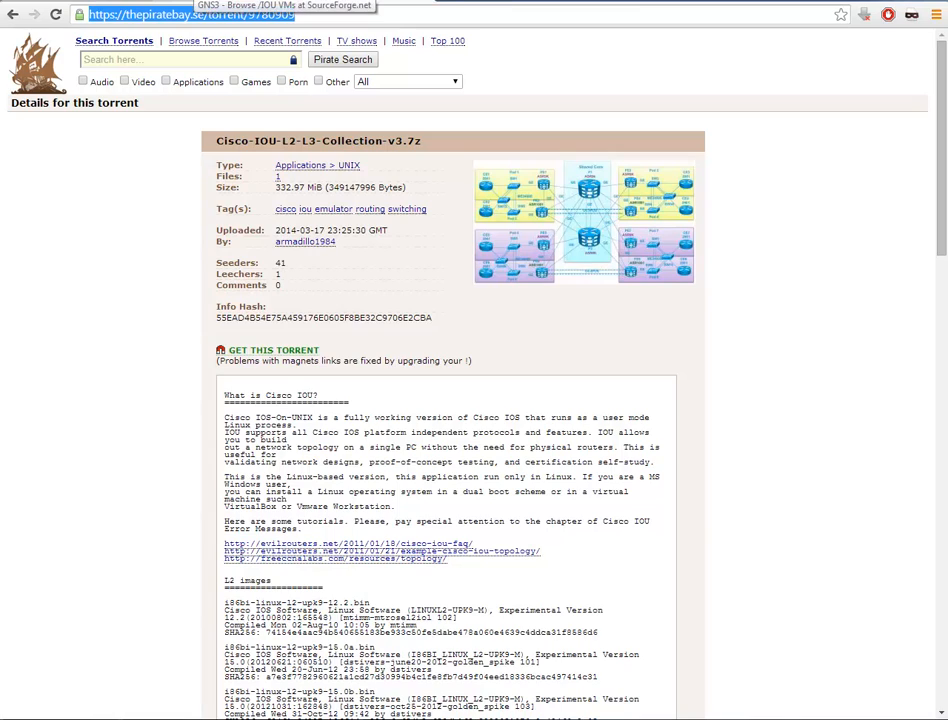
Step: Return to the SourceForge IOU VMs page, switch to Oracle VM VirtualBox and start importing a virtual appliance
click(205, 2)
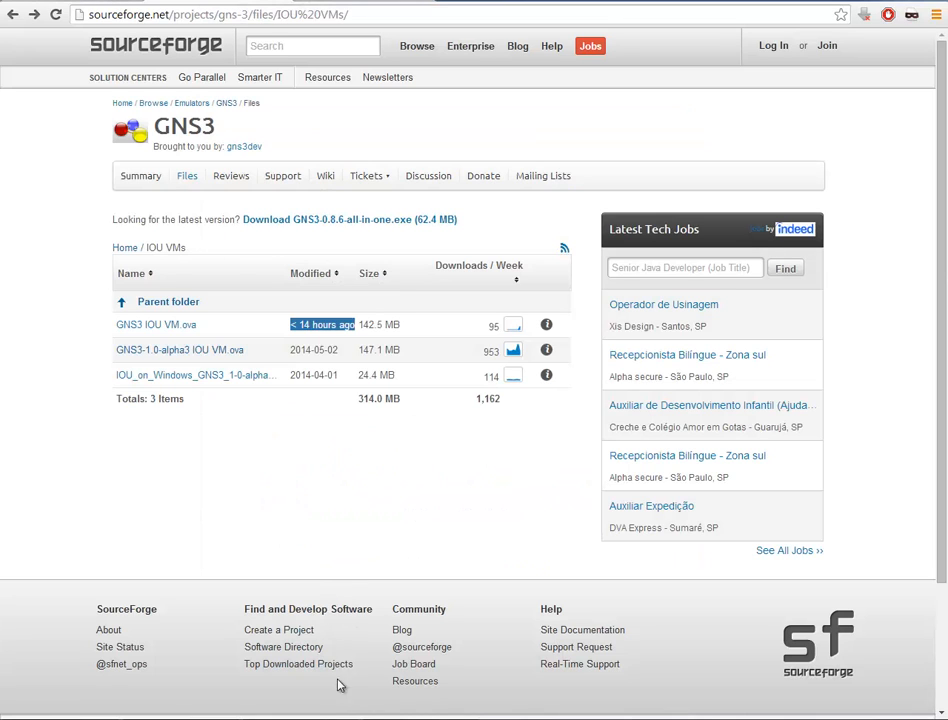
key(alt+Tab)
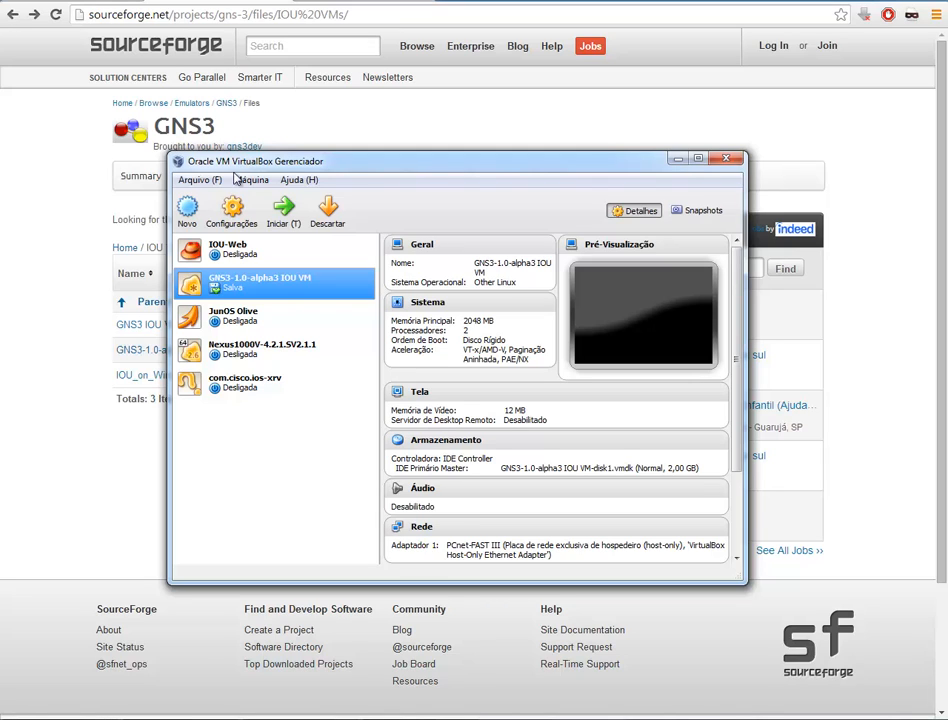
click(199, 180)
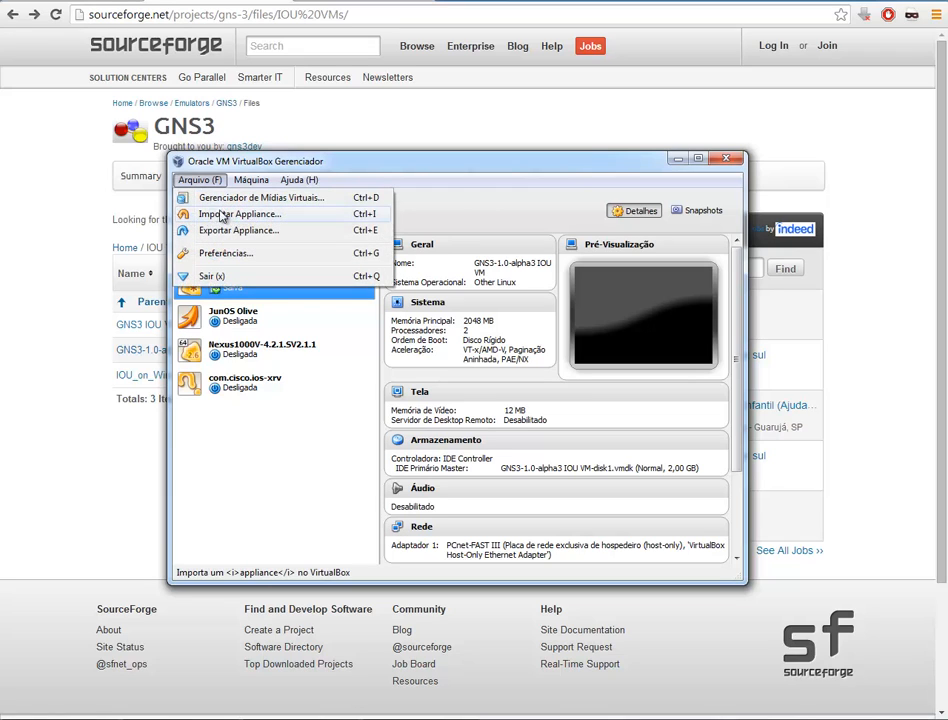
click(296, 217)
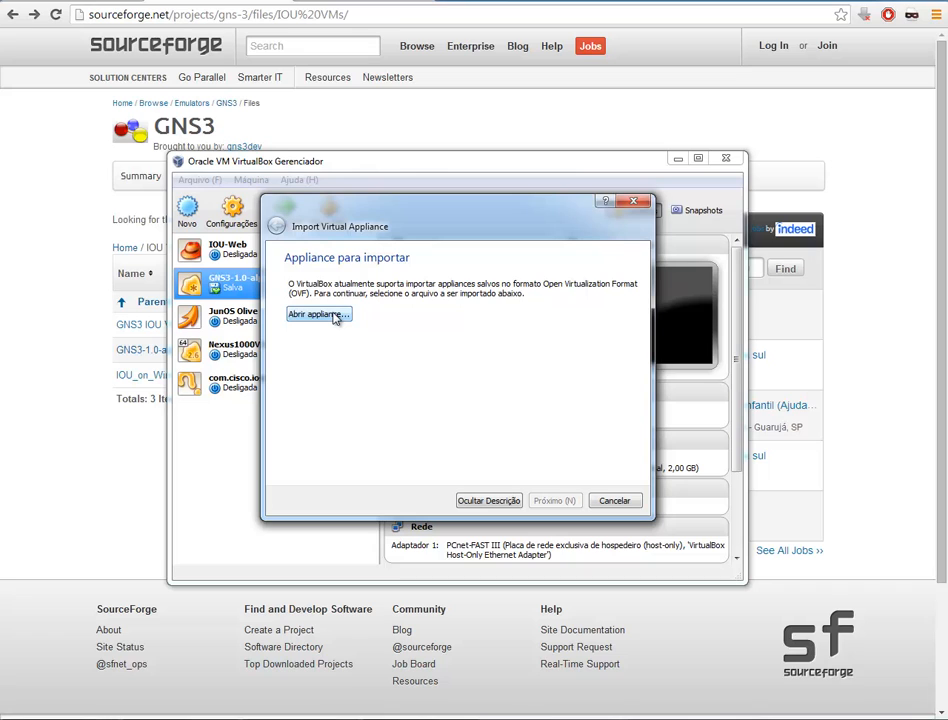
click(95, 449)
click(182, 330)
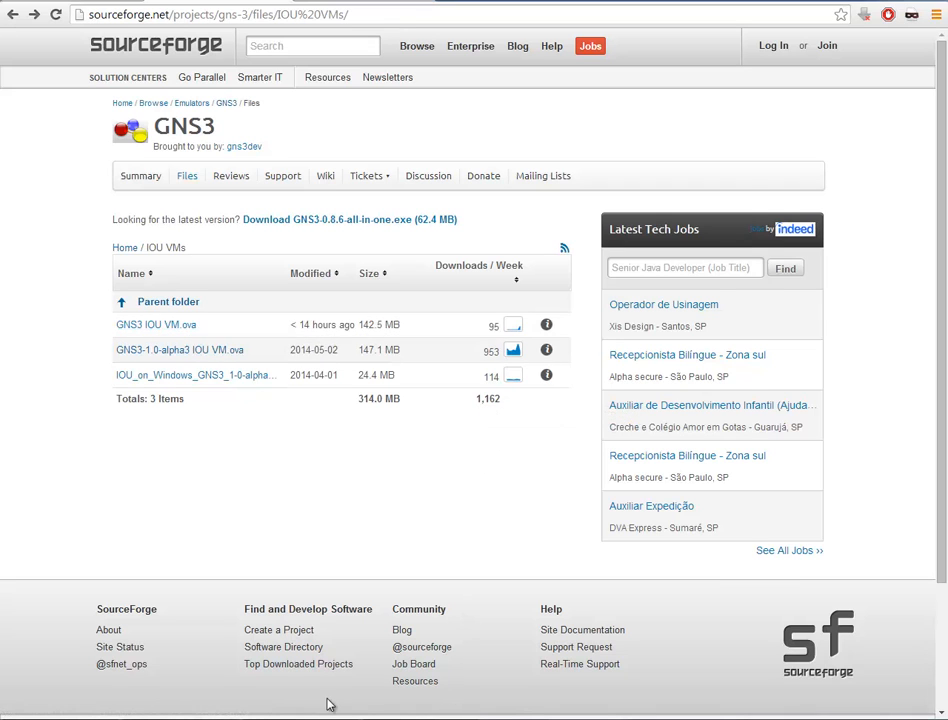
click(449, 718)
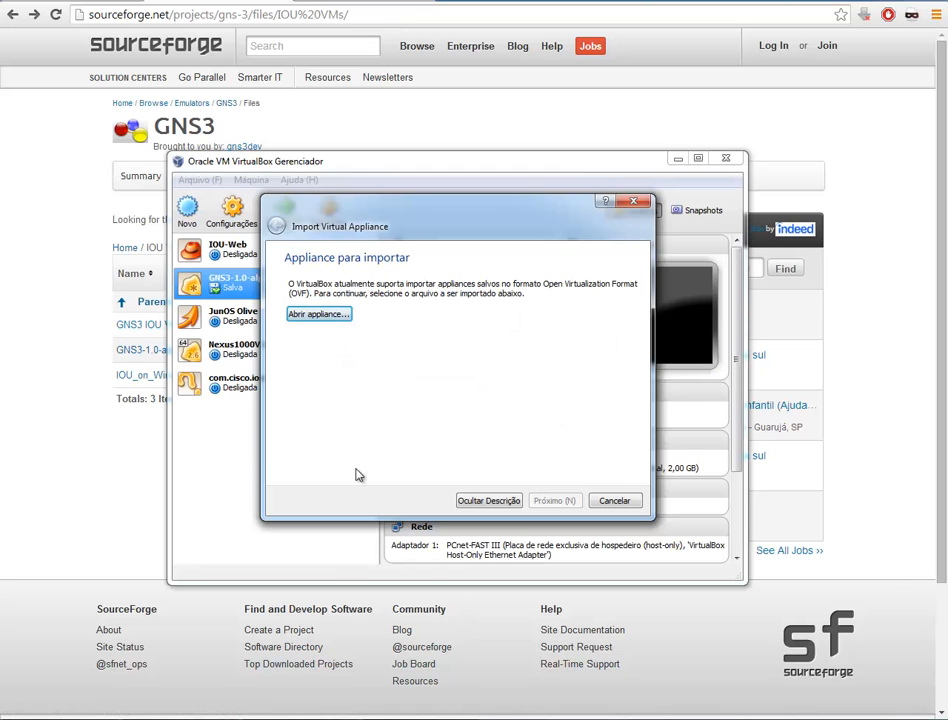
Step: Locate the appliance GNS3-1.0-alpha3 IOU VM.ova in F:\GNS3\images\IOU\GNS3 for import, and cancel the file selection and the import wizard
click(316, 314)
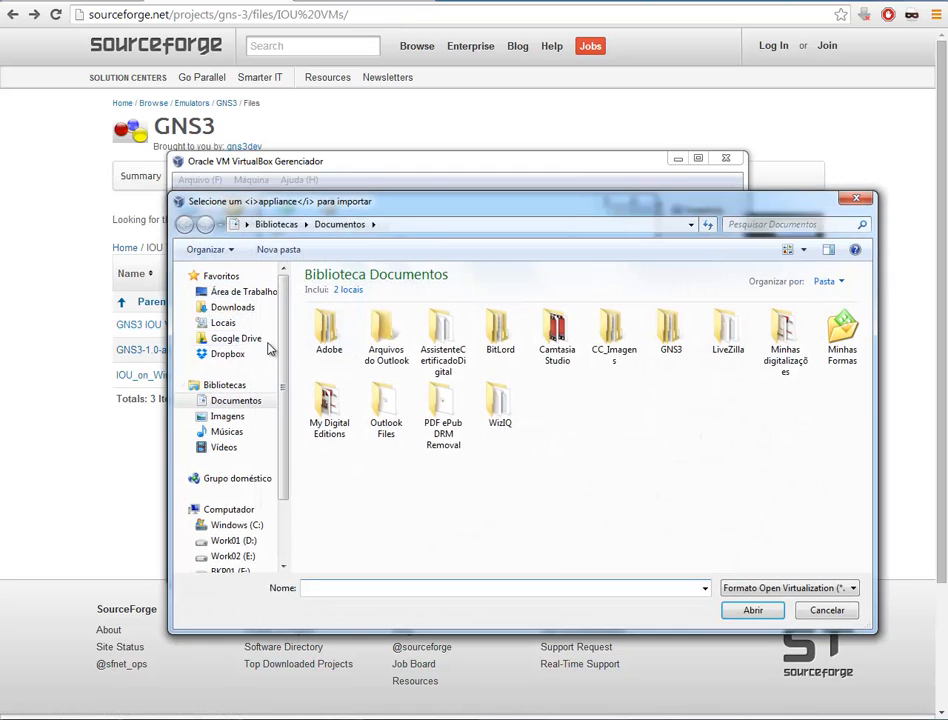
click(213, 291)
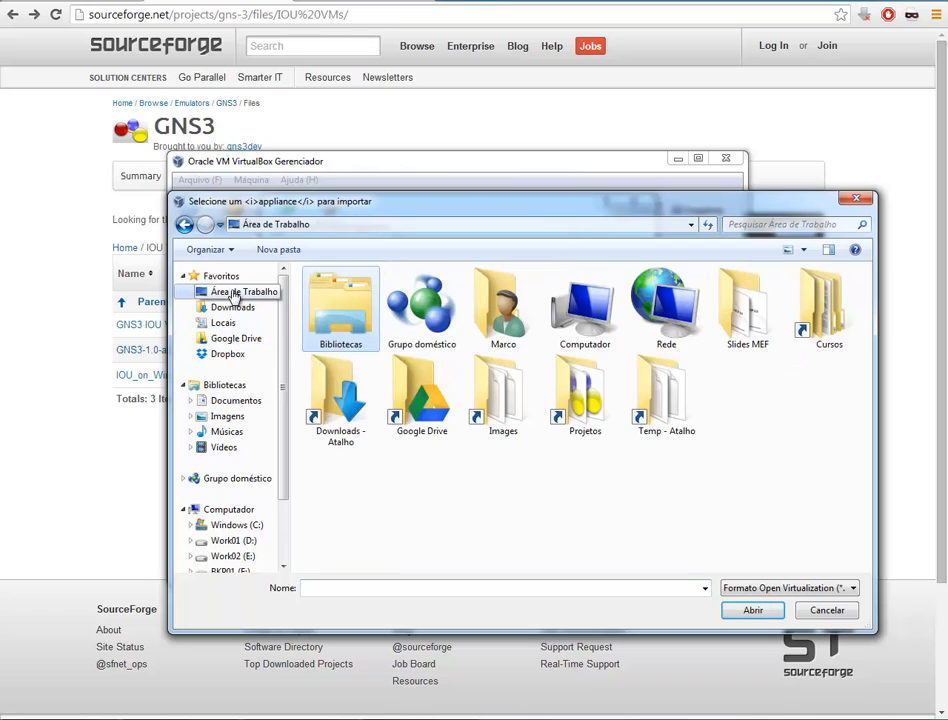
double_click(500, 402)
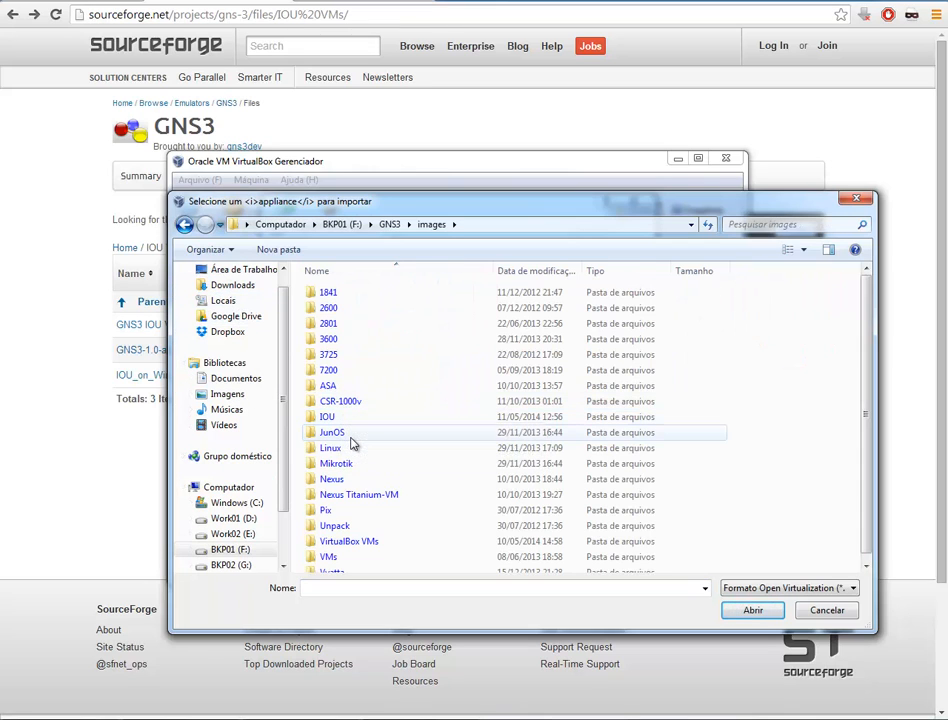
click(348, 422)
double_click(348, 422)
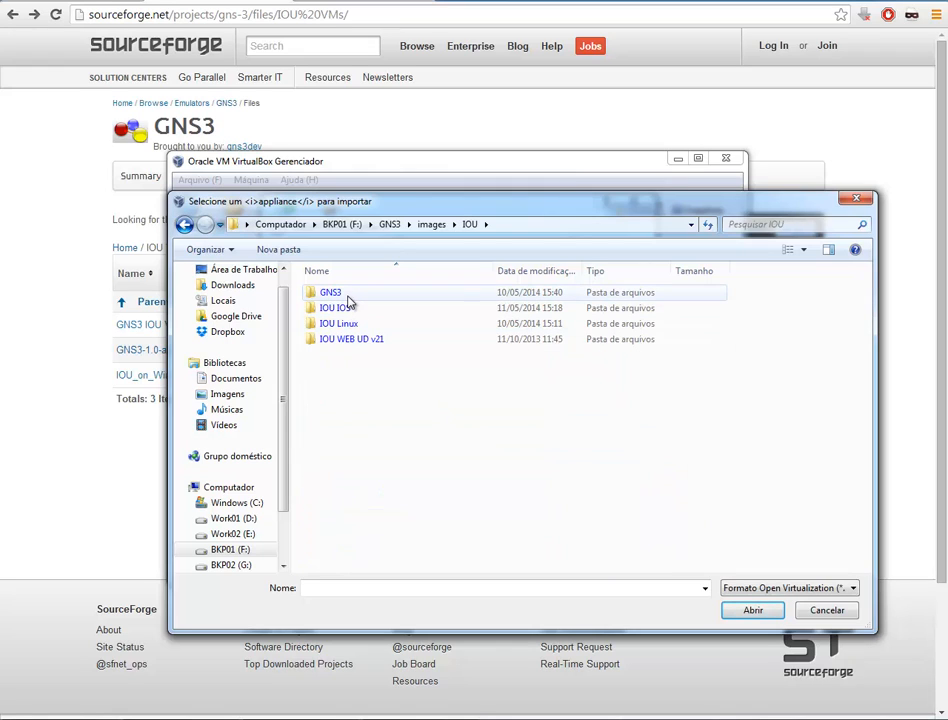
double_click(349, 298)
click(349, 298)
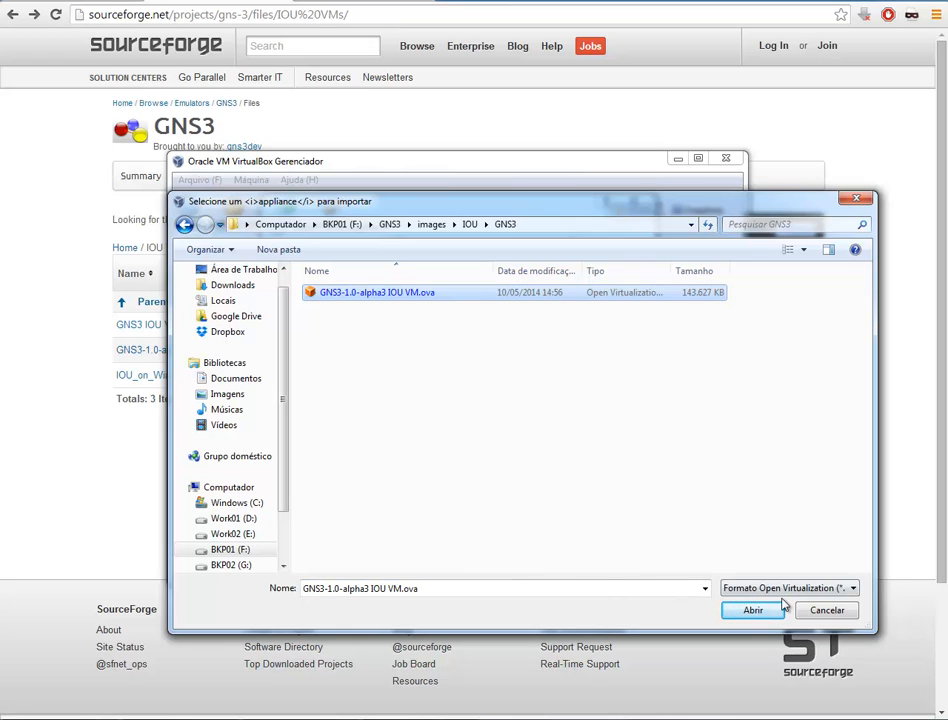
click(826, 610)
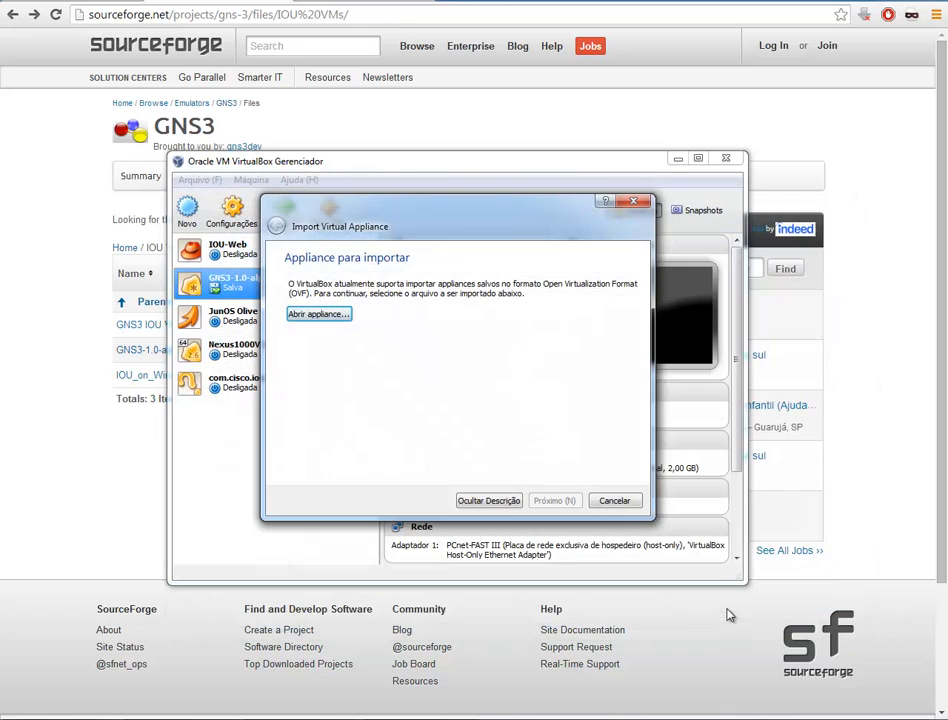
click(612, 502)
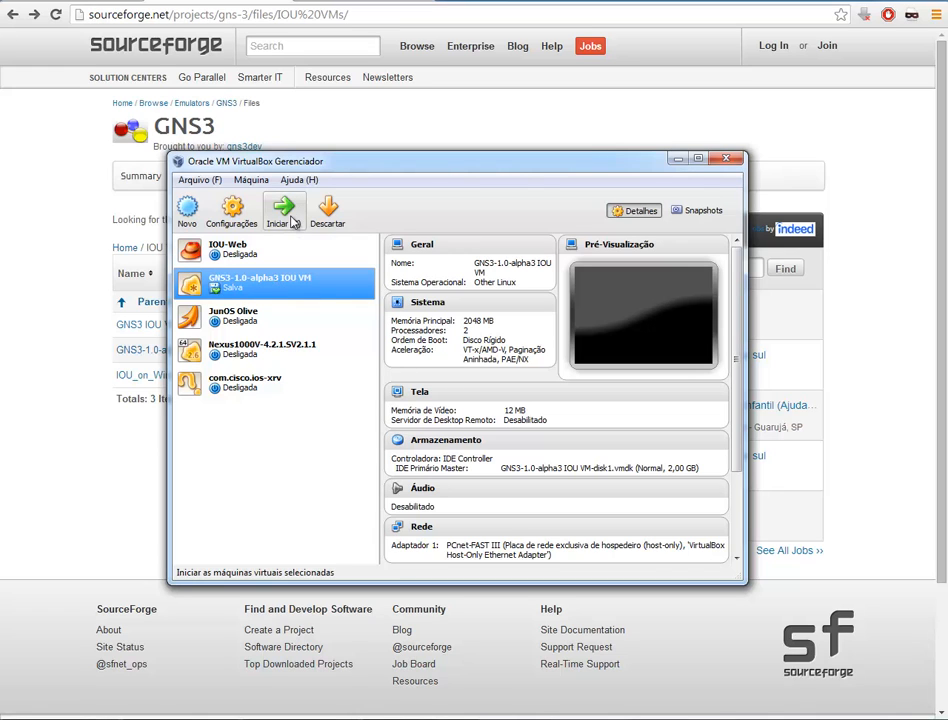
Step: Start the GNS3-1.0-alpha3 IOU VM and open 192.168.56.101:8000/upload in a new browser tab
click(283, 208)
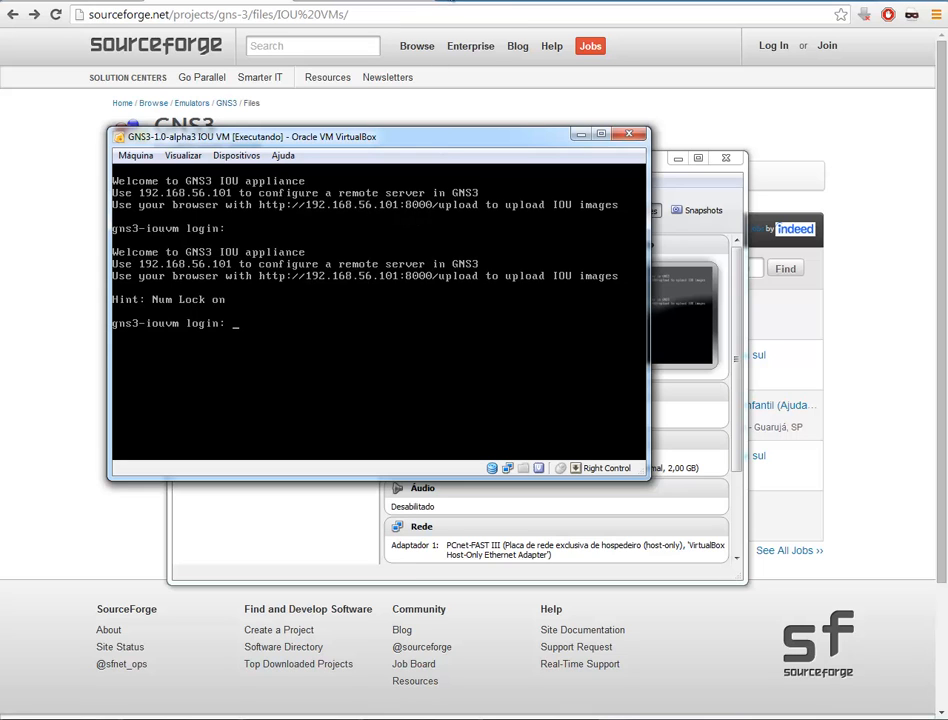
click(455, 4)
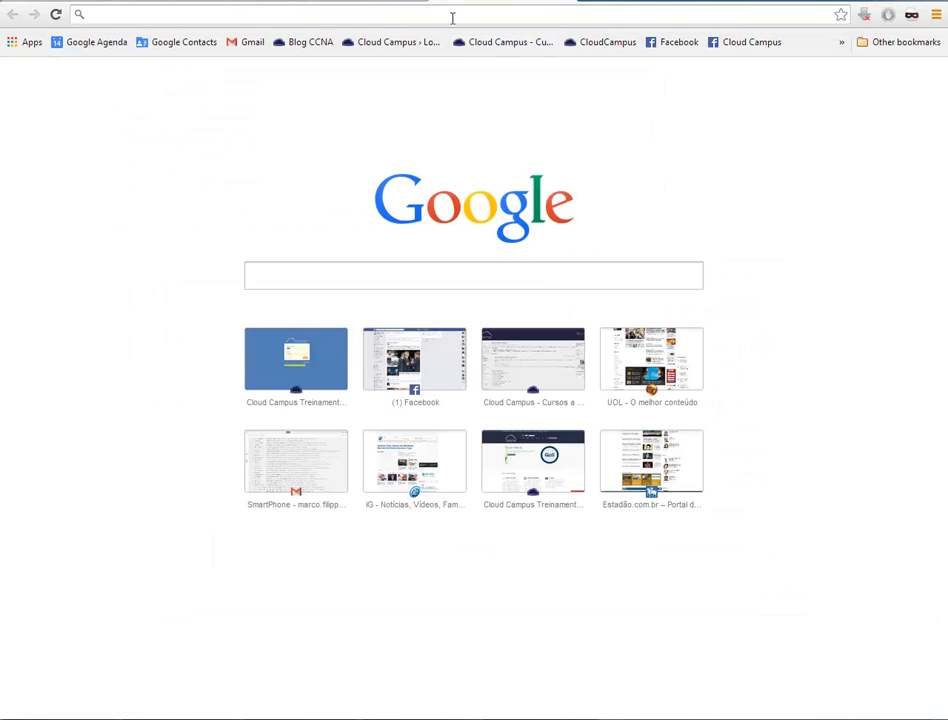
text(192)
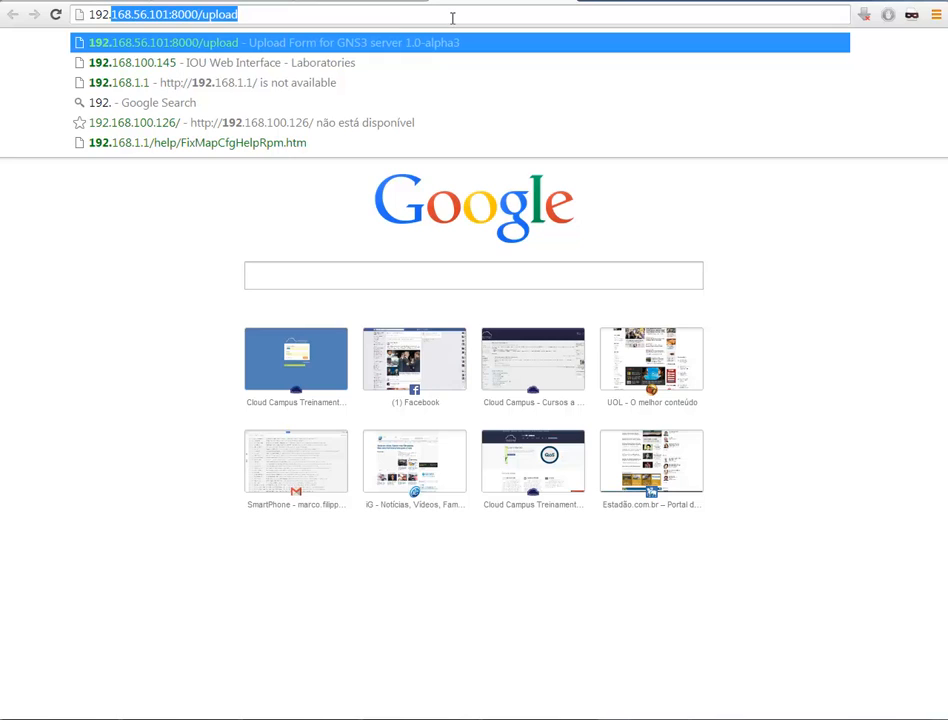
text(.168)
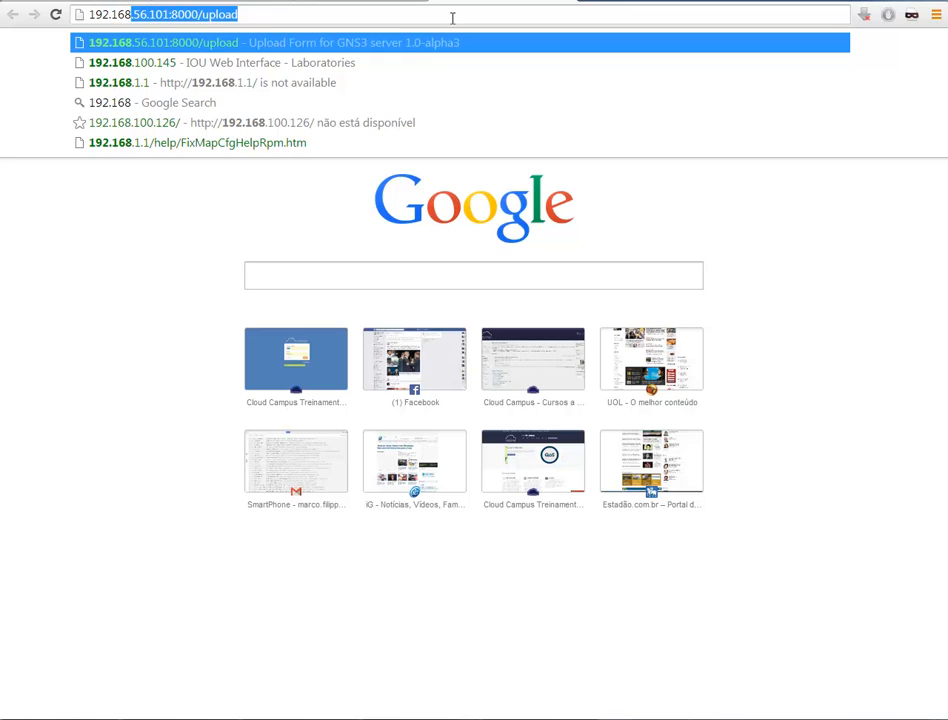
text(.56.101:8000/upload)
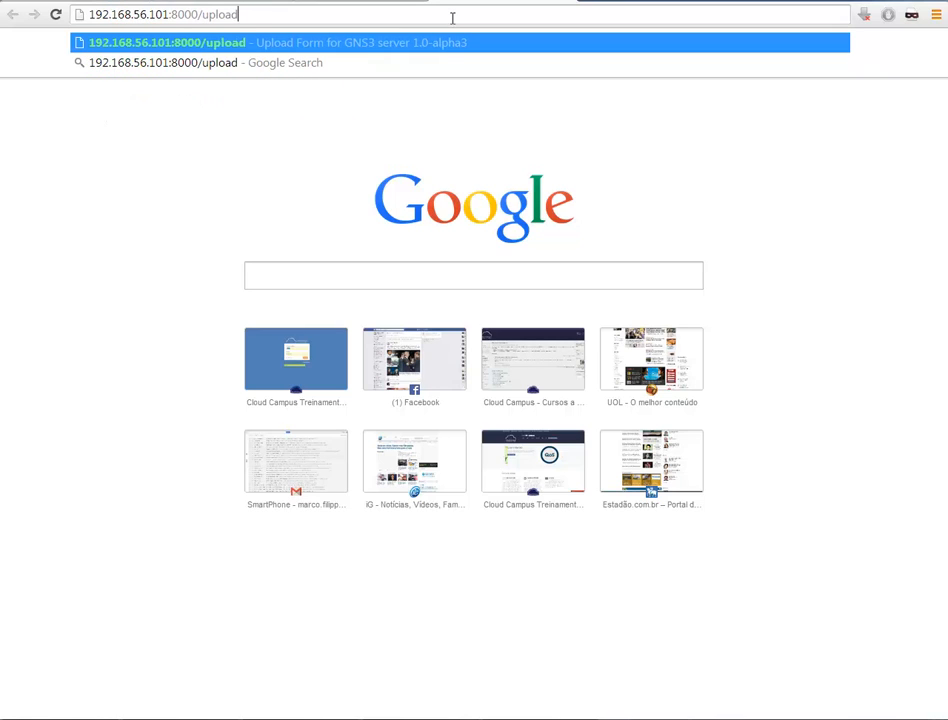
key(Return)
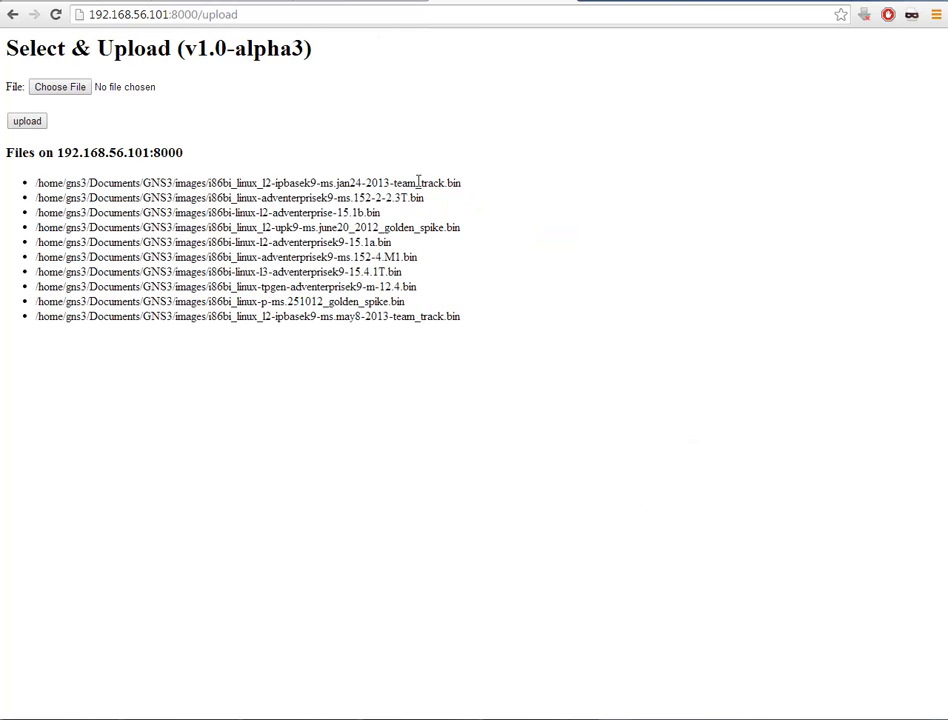
Step: Examine the list of IOU images on the upload page and check the upload address in the virtual machine's console
drag(476, 322, 15, 182)
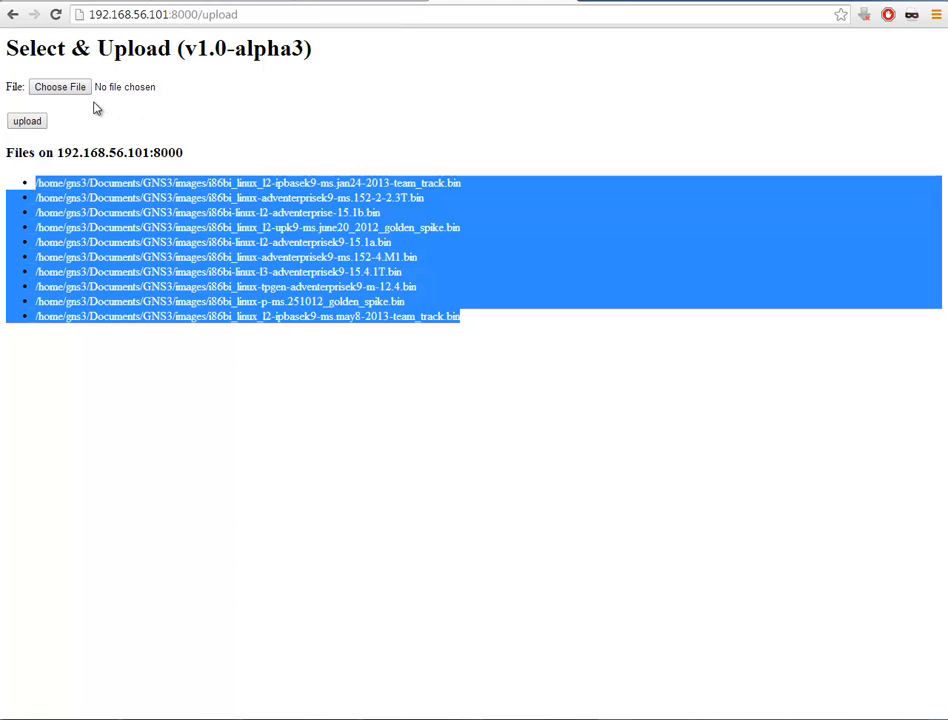
click(250, 193)
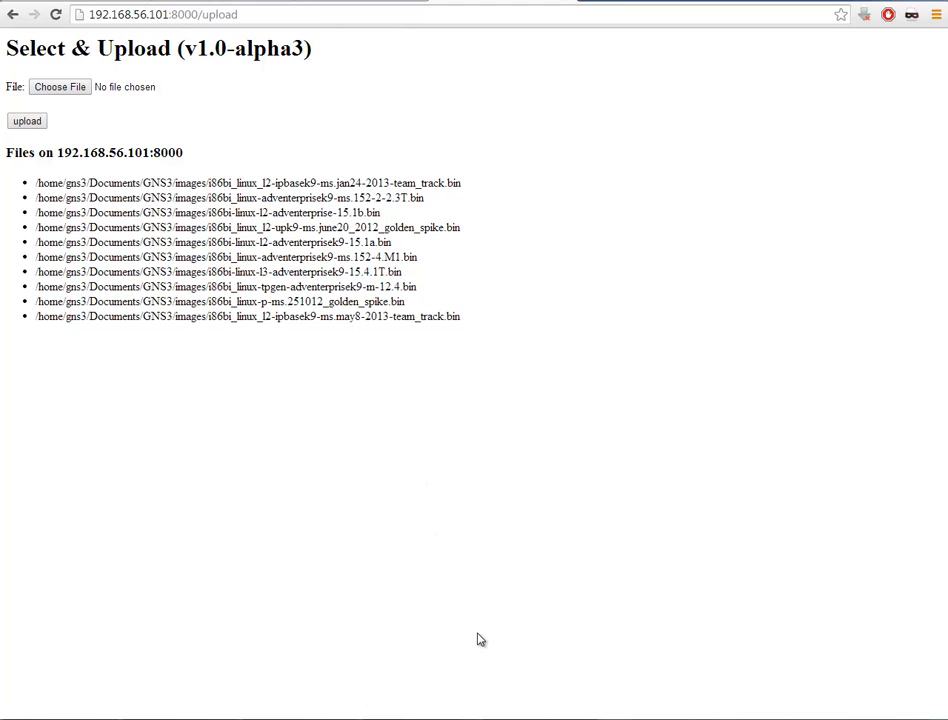
click(693, 718)
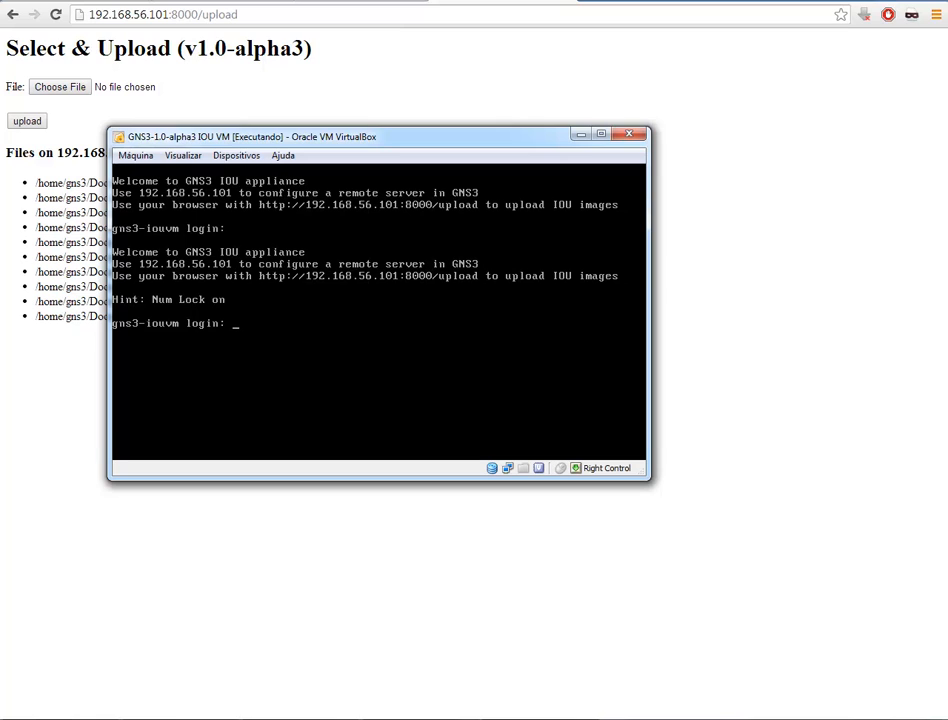
click(693, 718)
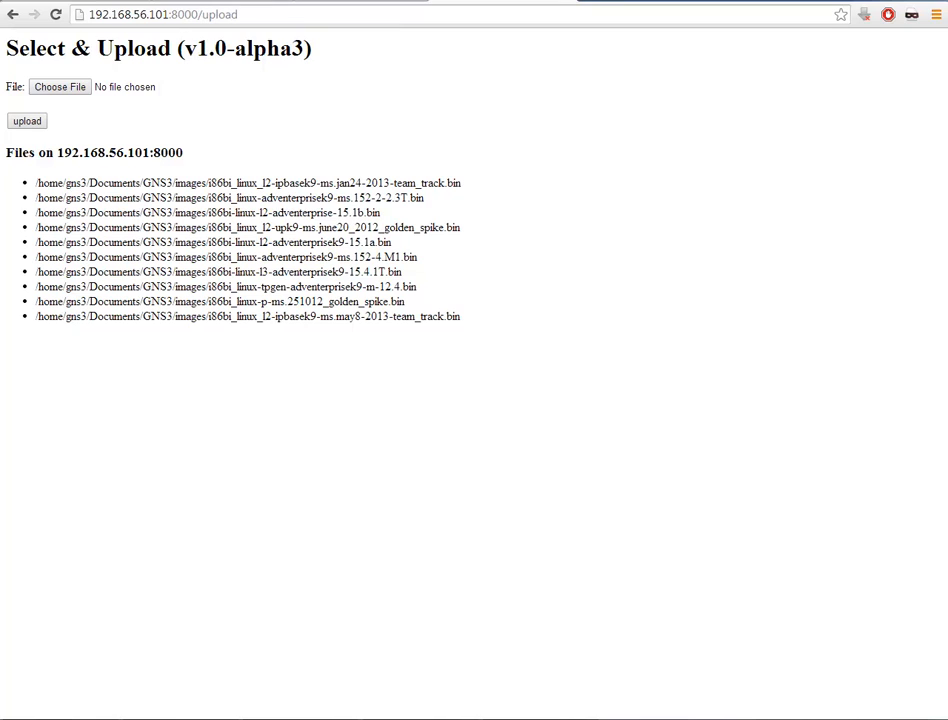
Step: Switch to GNS3, open the Preferences dialog and move it clear of the Topology Summary
key(alt+Tab)
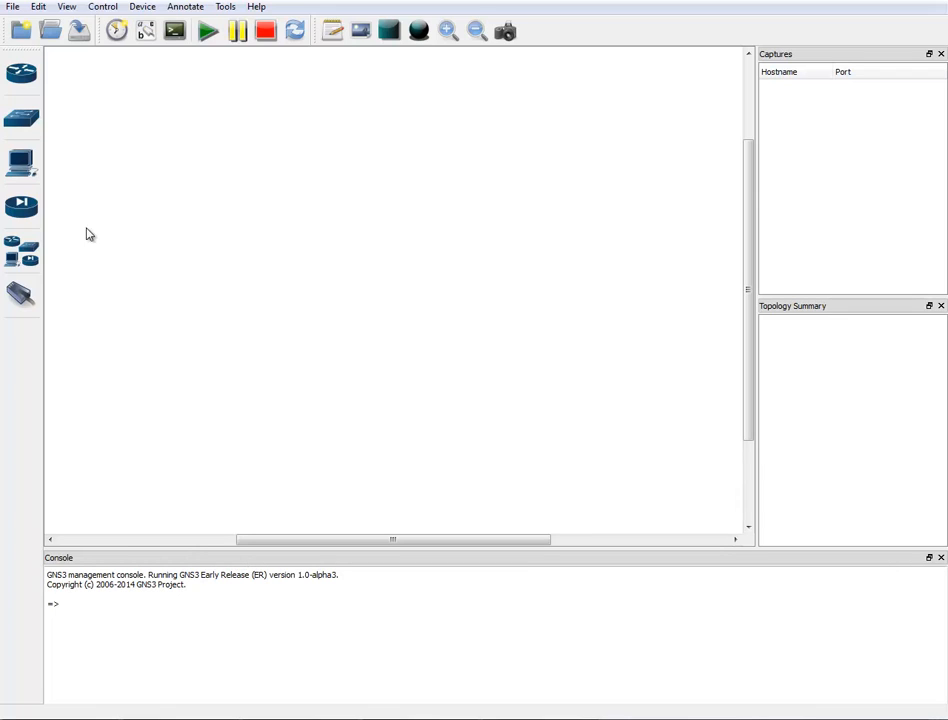
click(44, 16)
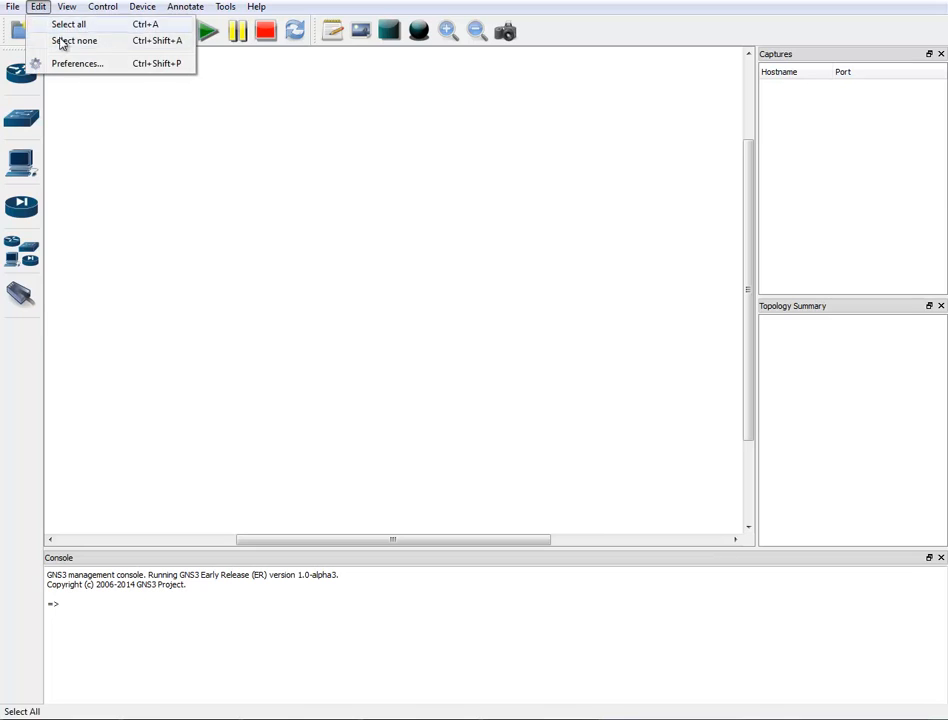
click(63, 64)
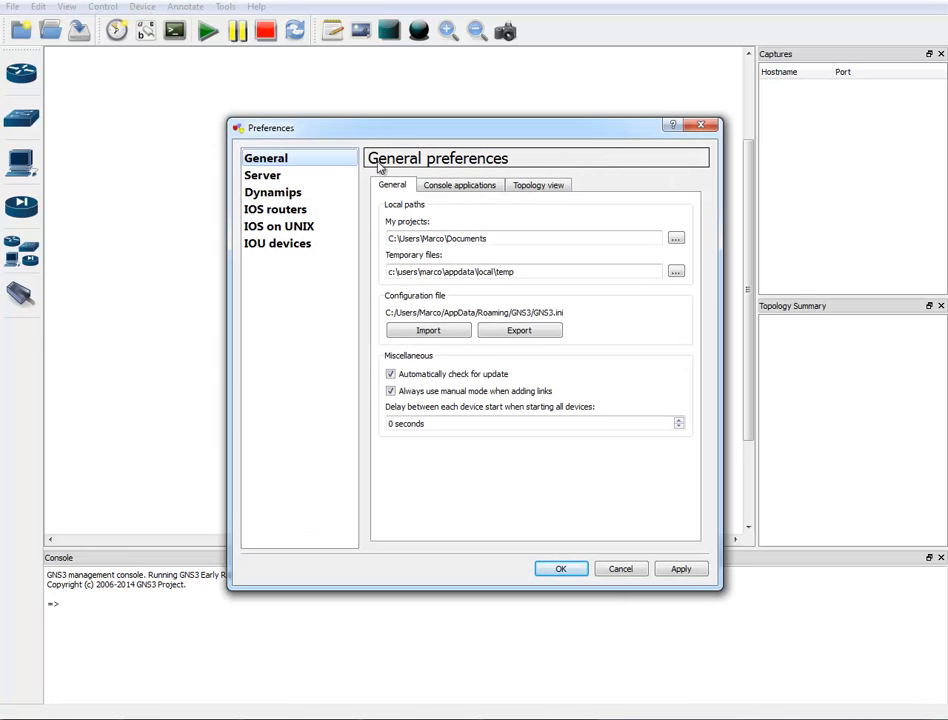
drag(385, 133, 324, 113)
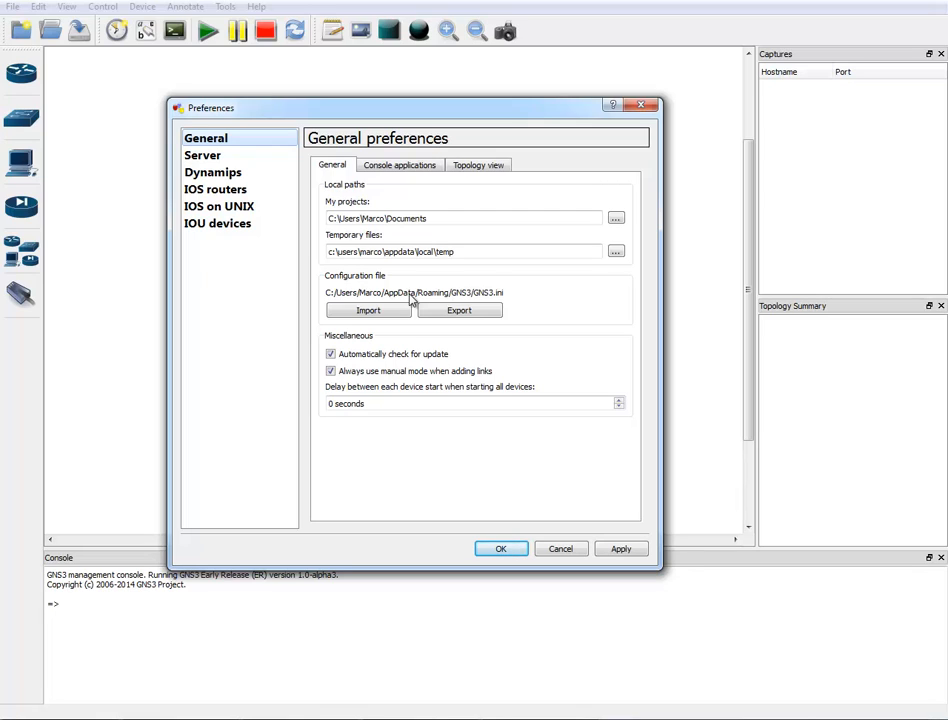
Step: Examine the local and remote server preferences, comparing the remote server's host and port with the address in the virtual machine's console
click(227, 160)
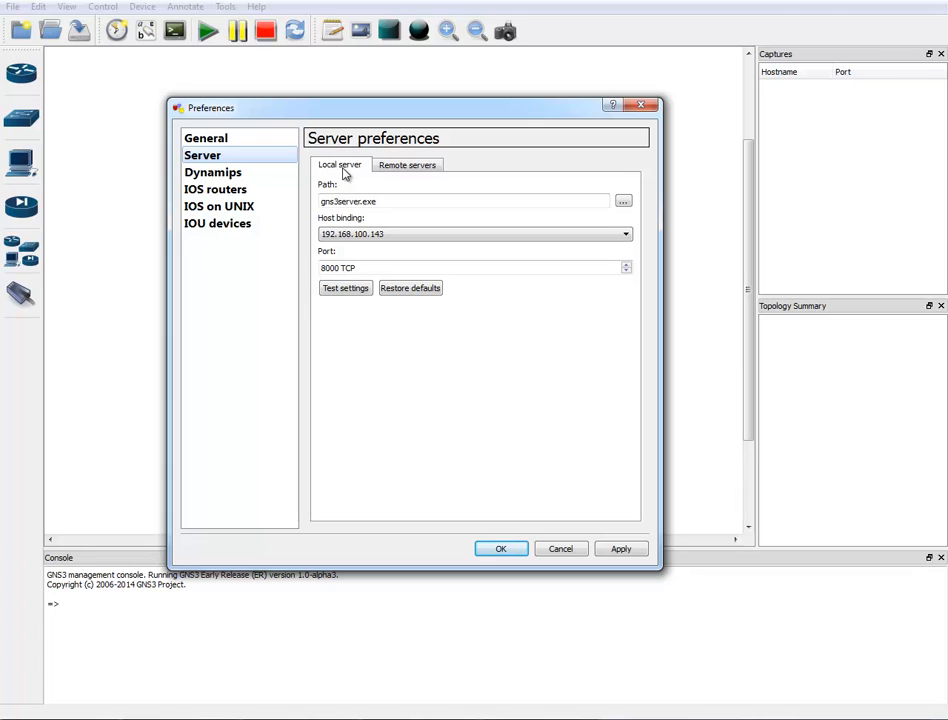
click(400, 167)
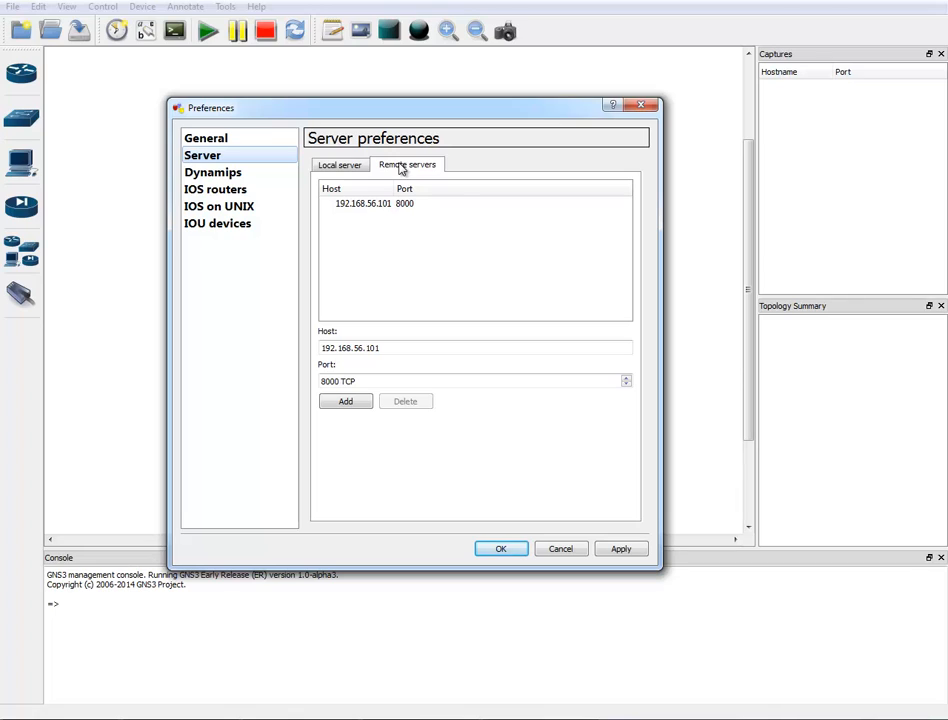
click(398, 345)
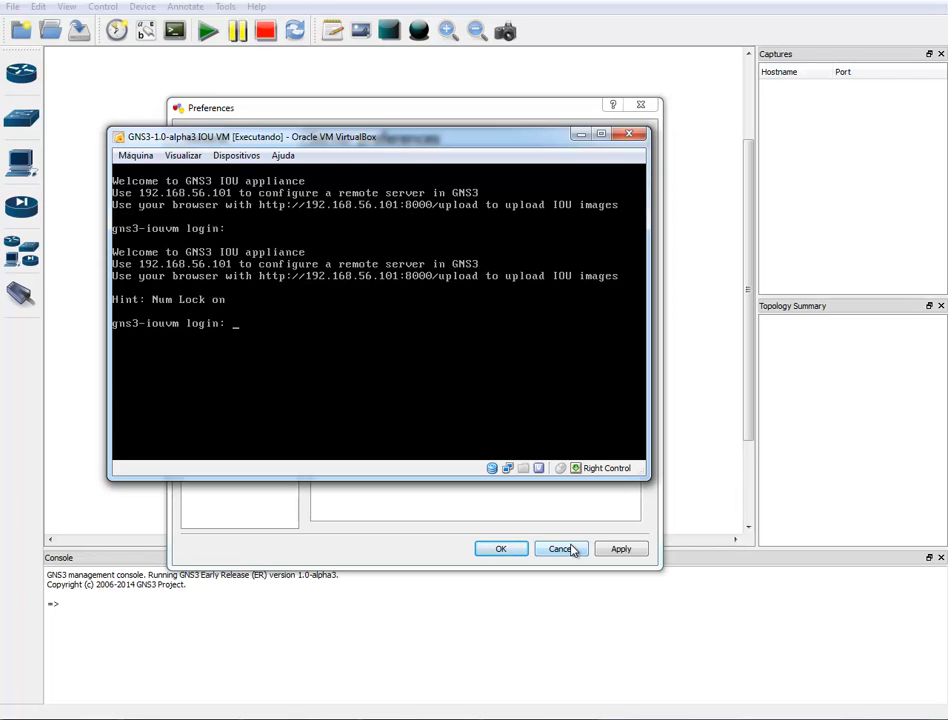
click(580, 133)
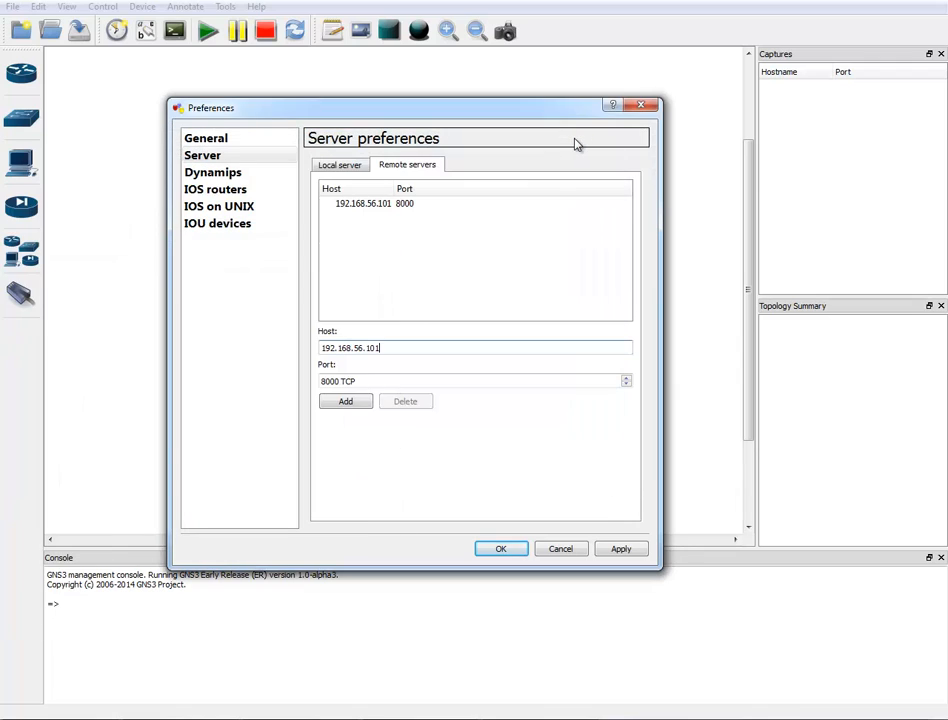
click(381, 206)
click(393, 378)
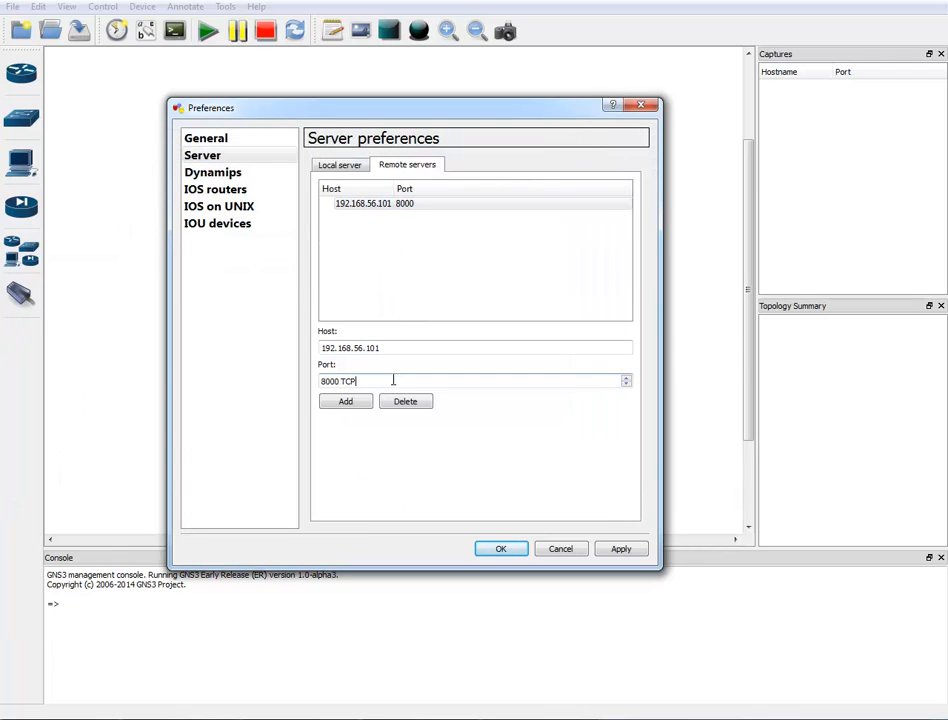
click(408, 204)
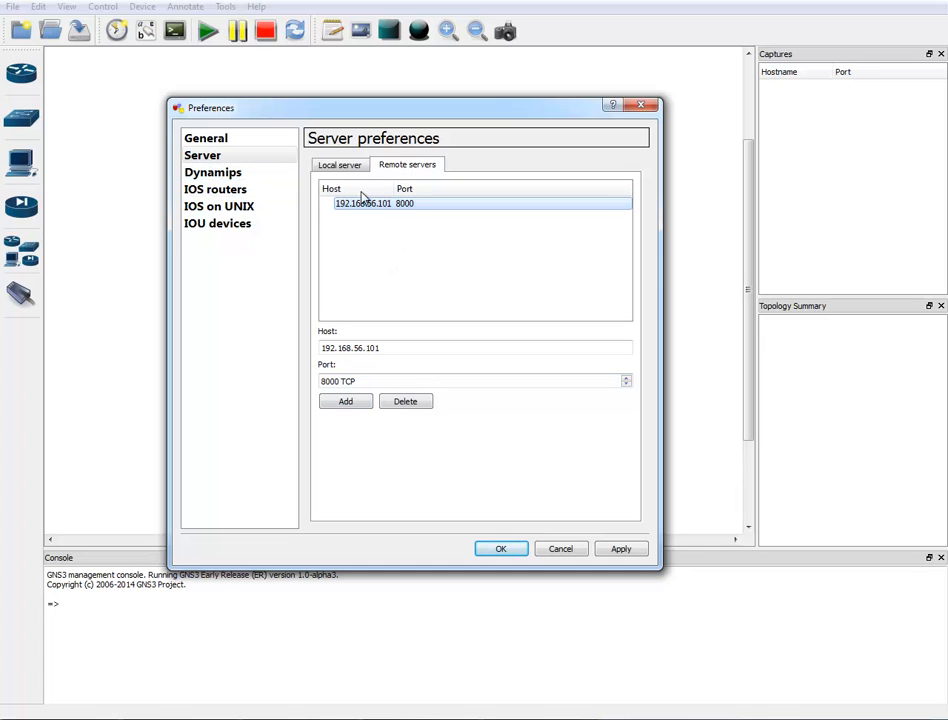
click(342, 168)
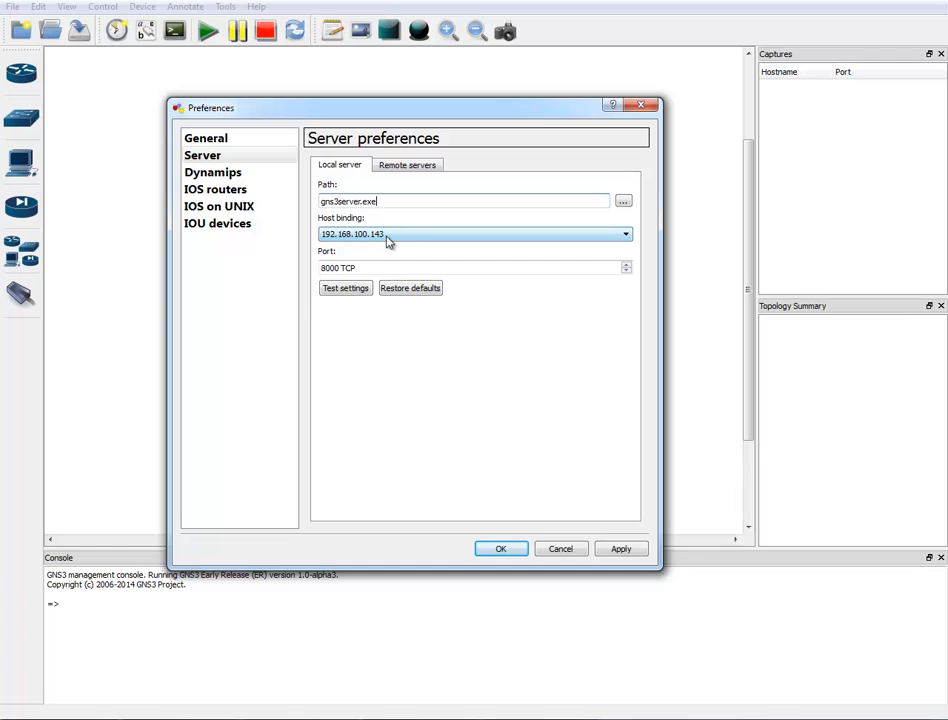
Step: View the Dynamips and IOS routers preferences, and bring up the IOS on UNIX preferences with the IOURC path
click(228, 178)
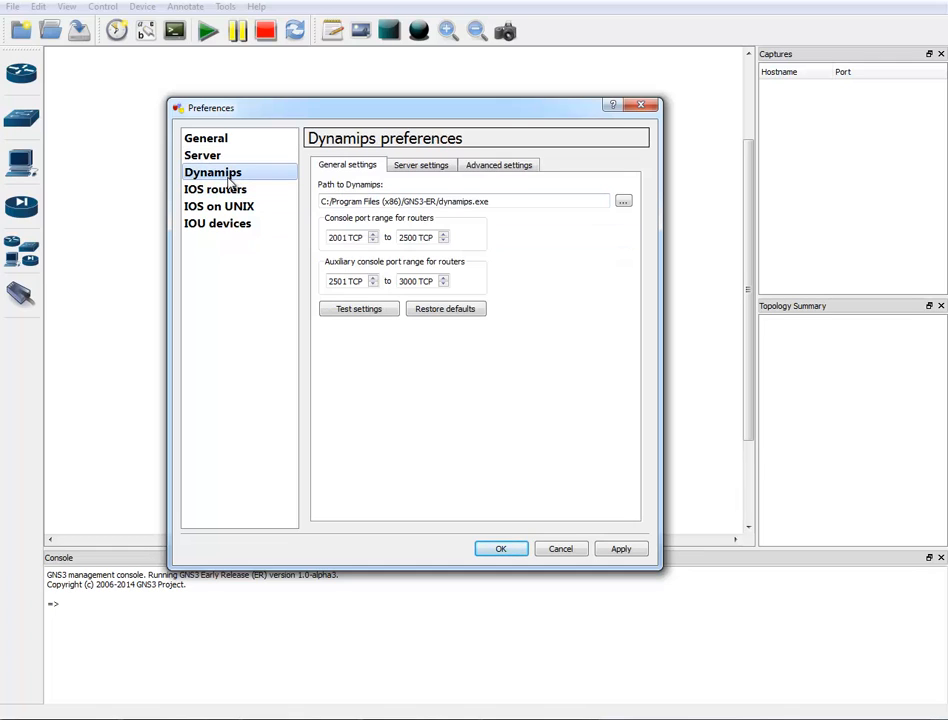
click(234, 192)
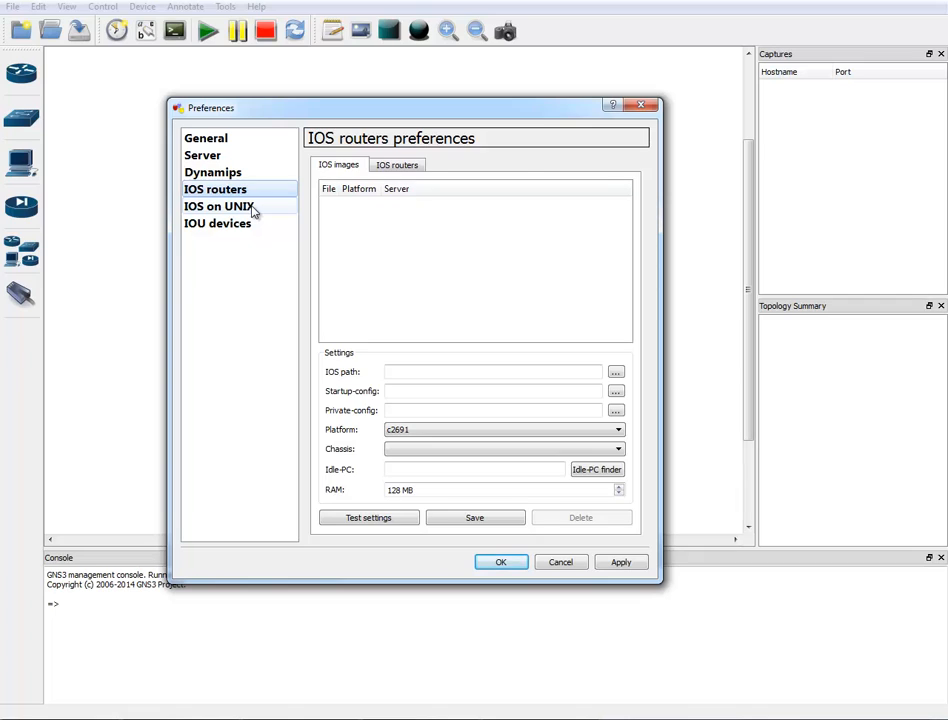
click(252, 209)
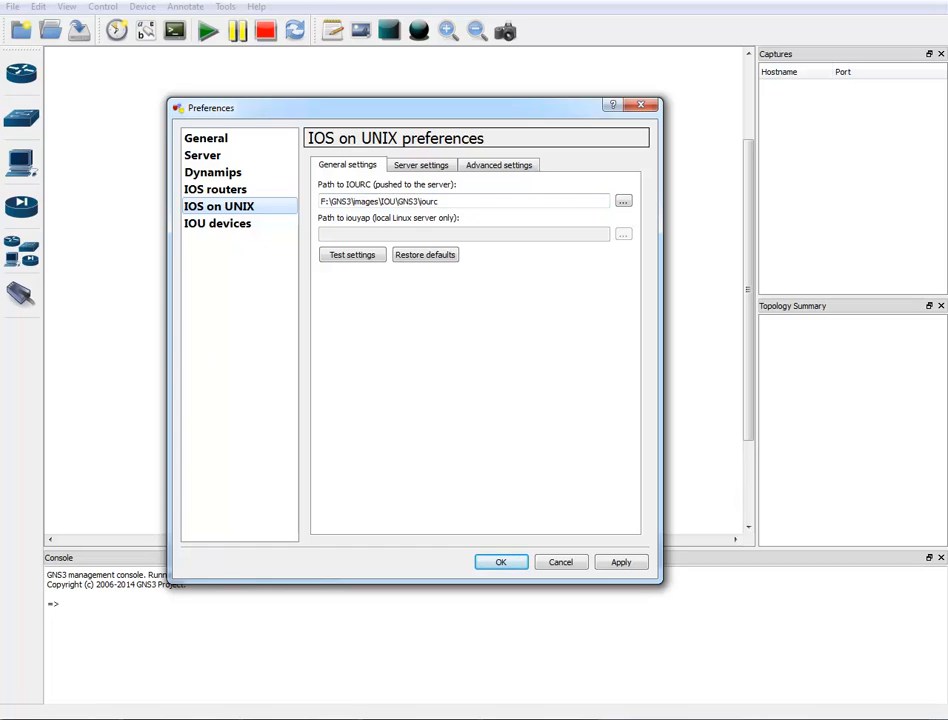
Step: Switch to the Notepad list of links, highlight the IOURC download address, and return to the IOS on UNIX preferences
key(alt+Tab)
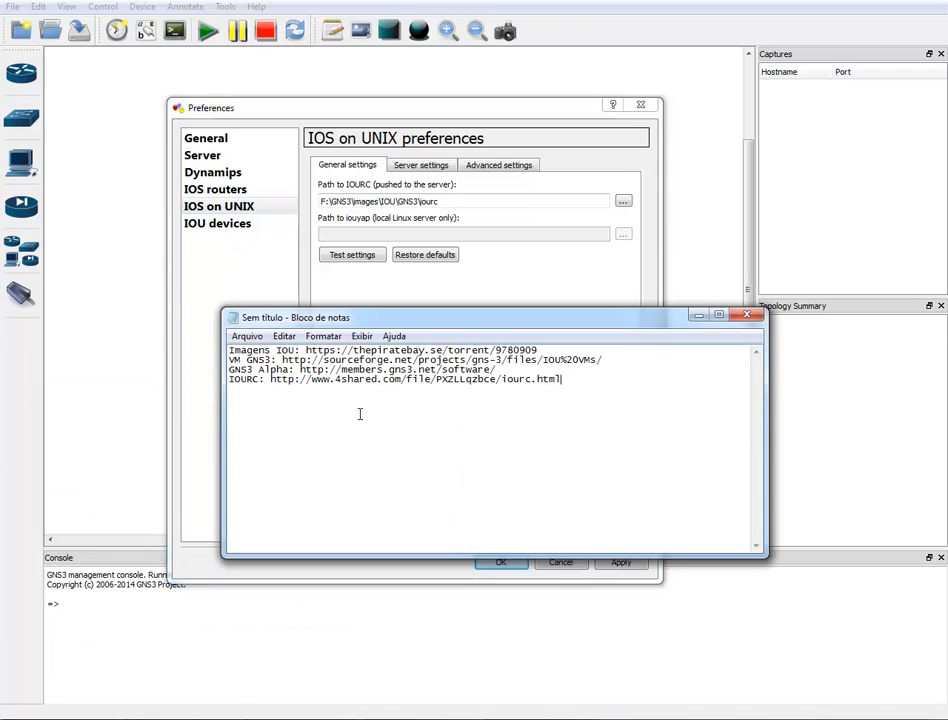
drag(269, 381, 567, 388)
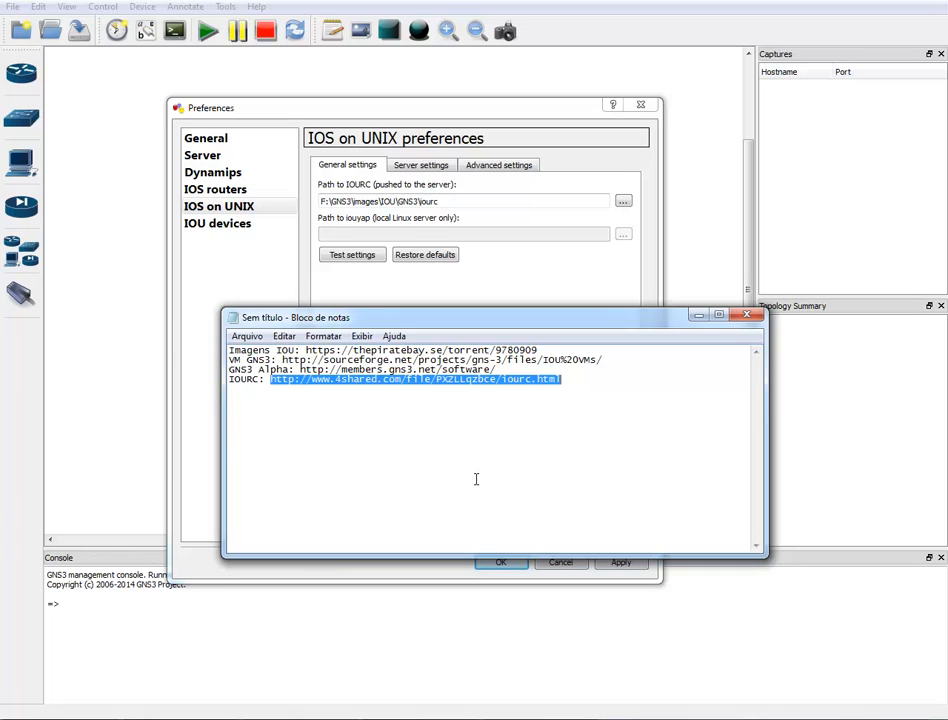
click(546, 393)
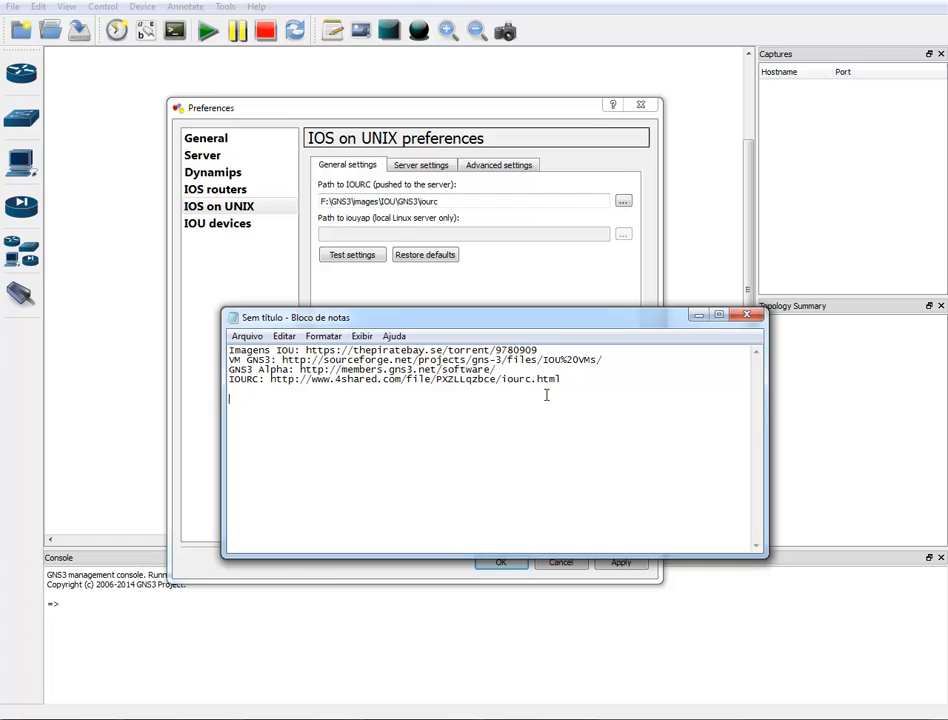
click(698, 316)
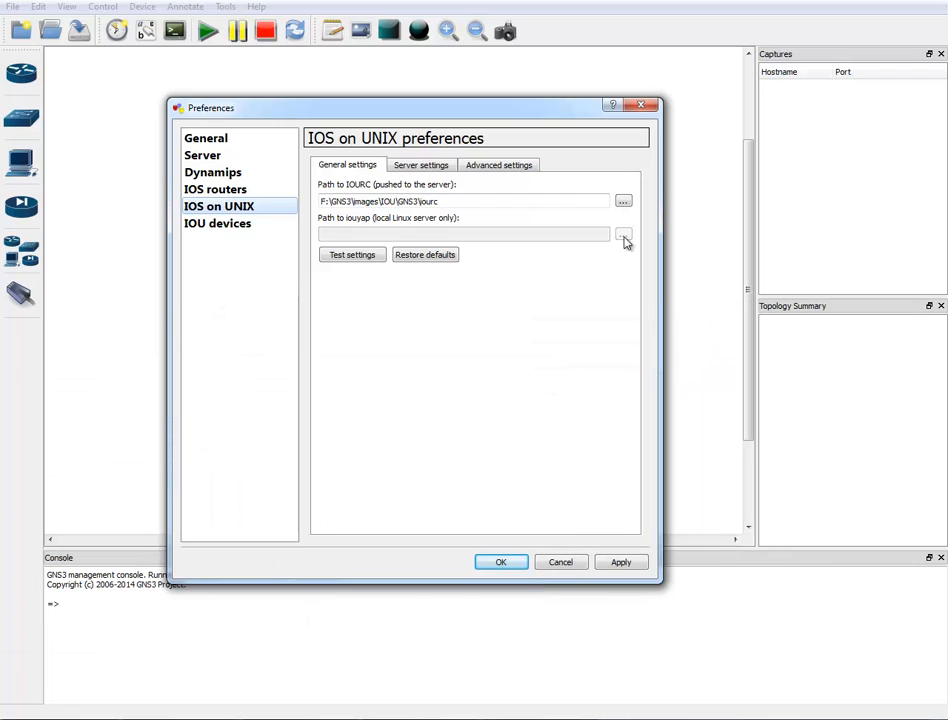
Step: Review the general, server and advanced settings of IOS on UNIX, highlighting the path to the IOURC file
key(ctrl+a)
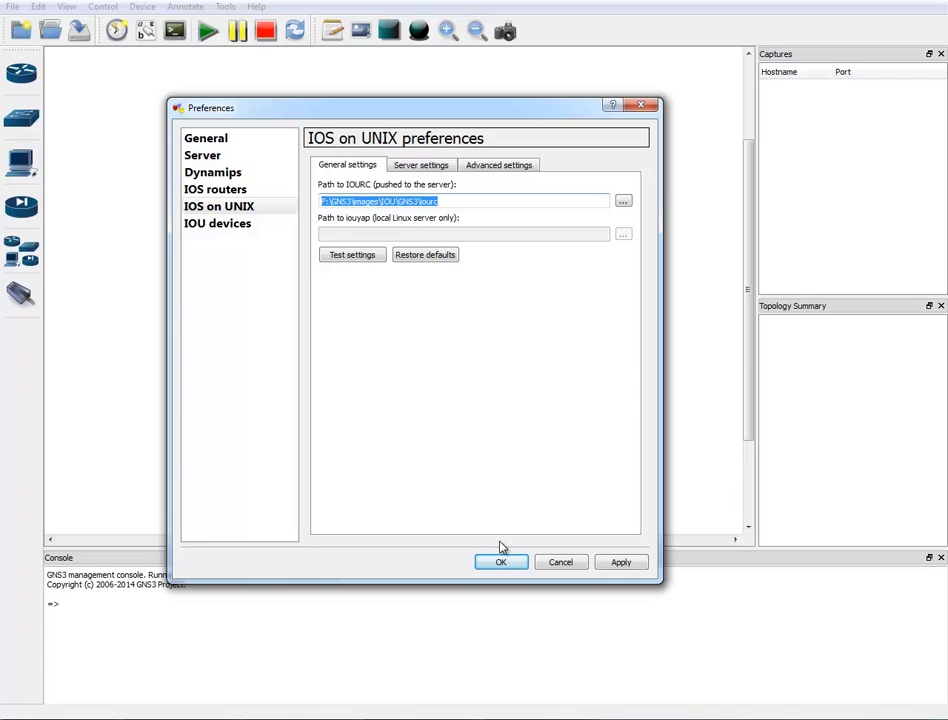
click(416, 167)
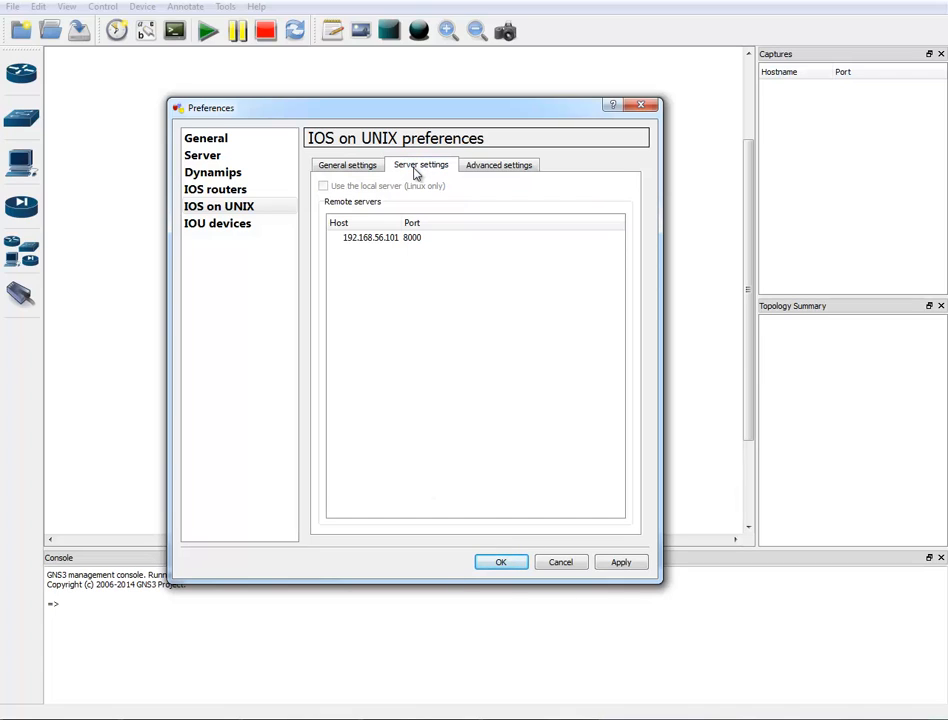
click(494, 167)
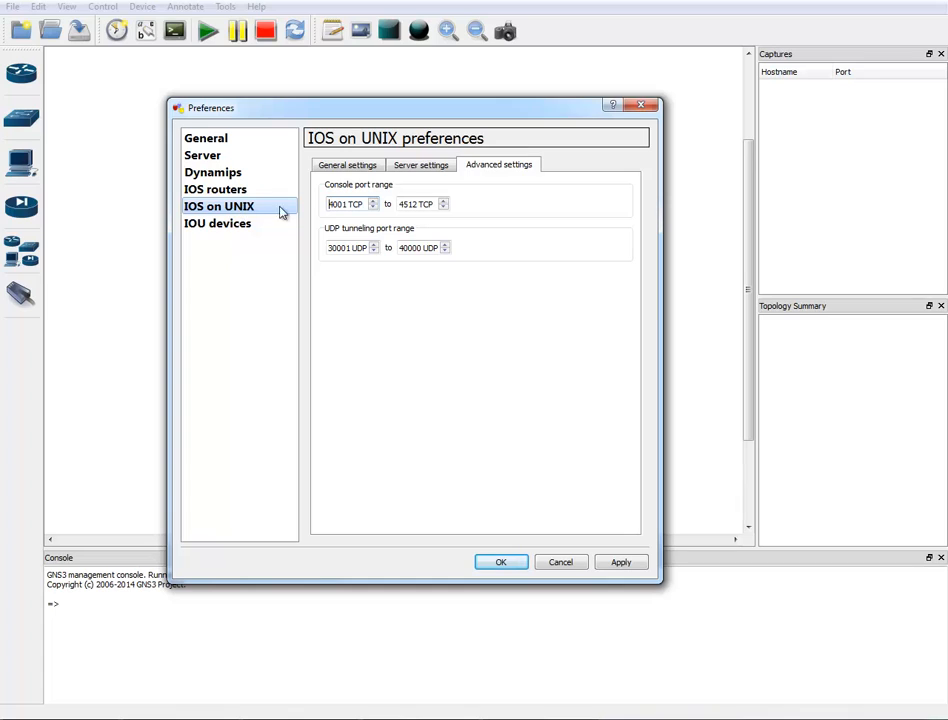
click(366, 165)
drag(455, 204, 264, 188)
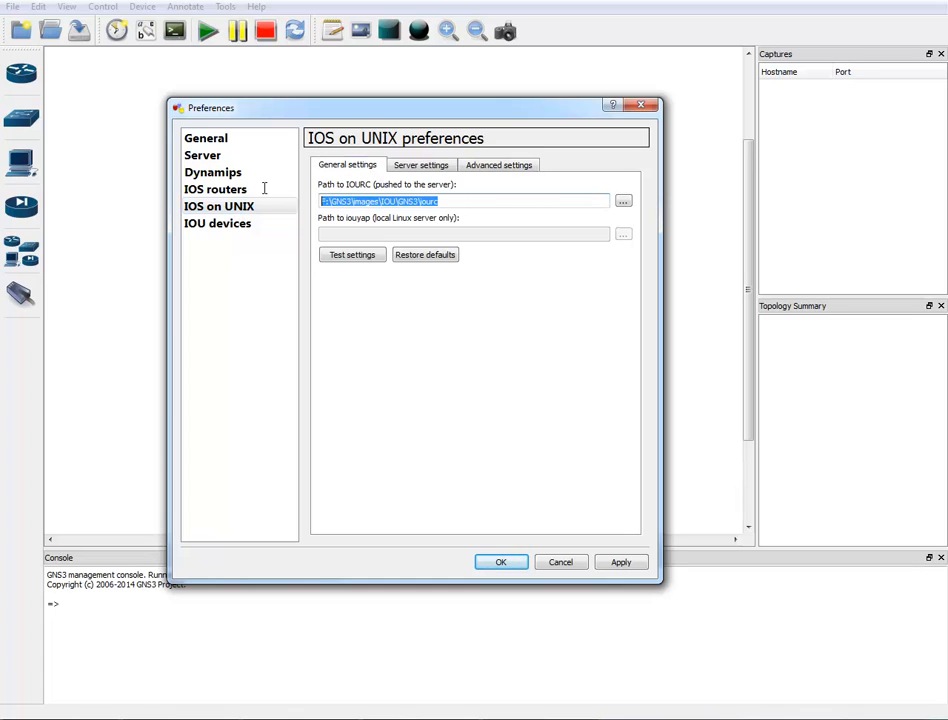
Step: Bring up the IOU devices preferences, highlight the first image path on the server's upload page in the browser, and return to GNS3
click(238, 232)
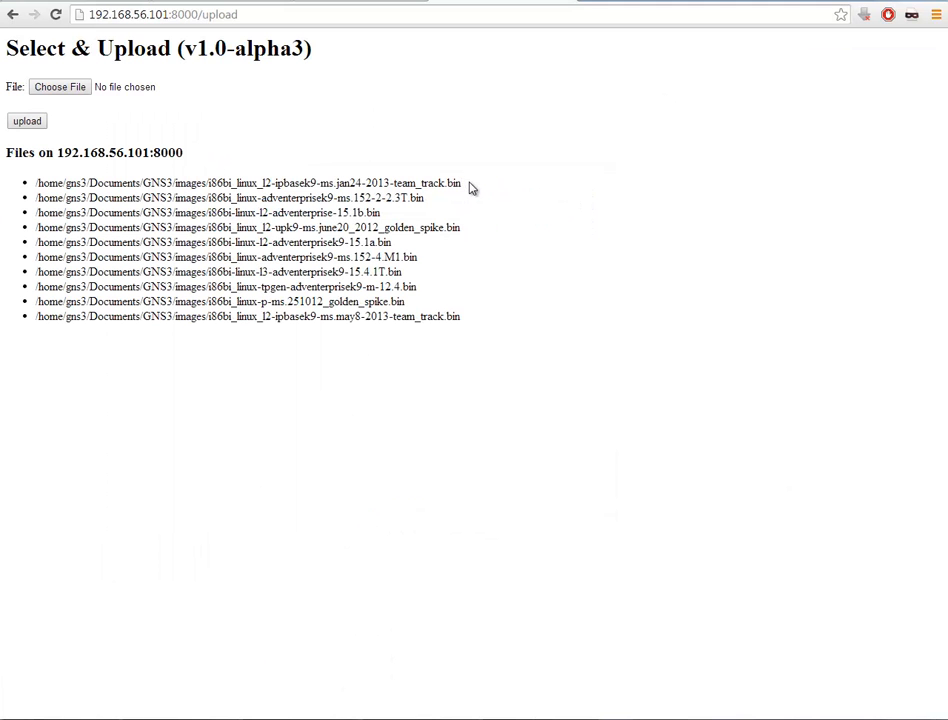
drag(470, 186, 36, 188)
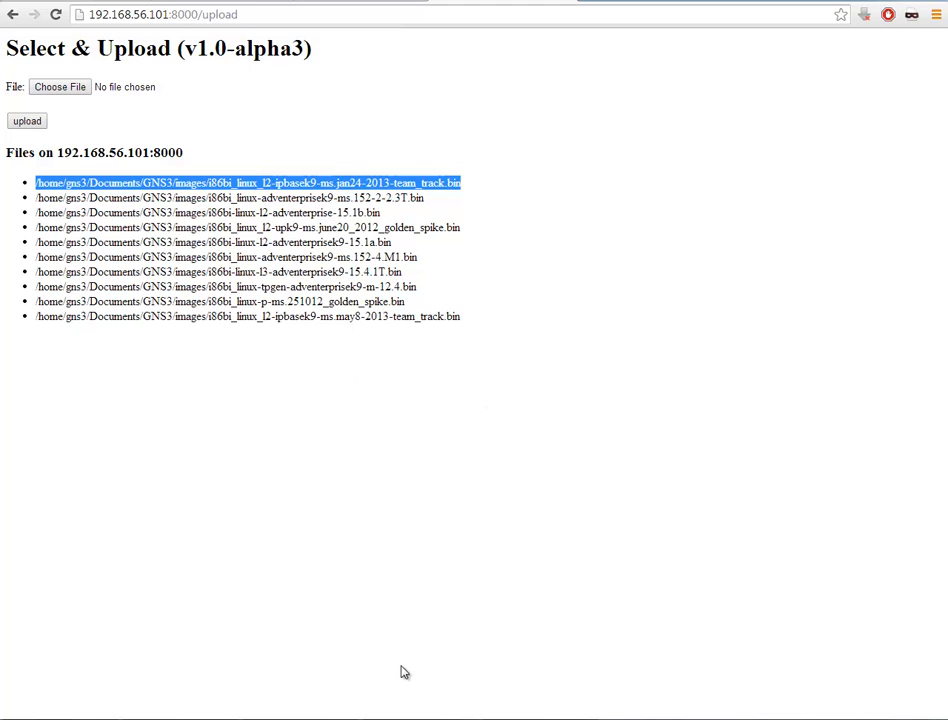
click(440, 717)
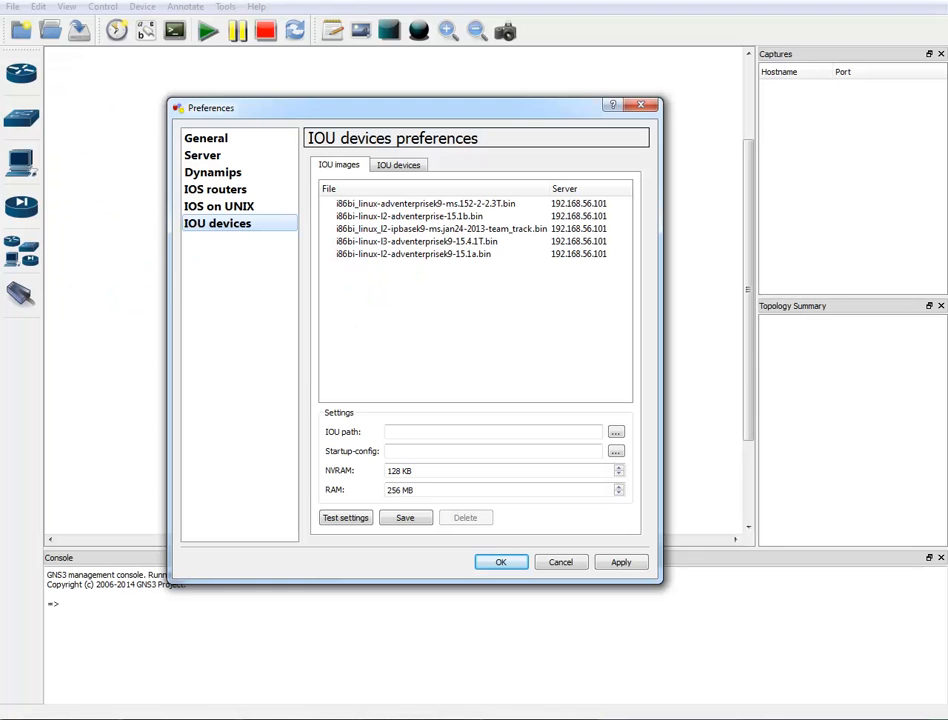
Step: Compare the IOU path of i86bi_linux-adventerprisek9-ms.152-2-2.3T.bin with the image paths on the upload page, highlighting them in both places
click(476, 205)
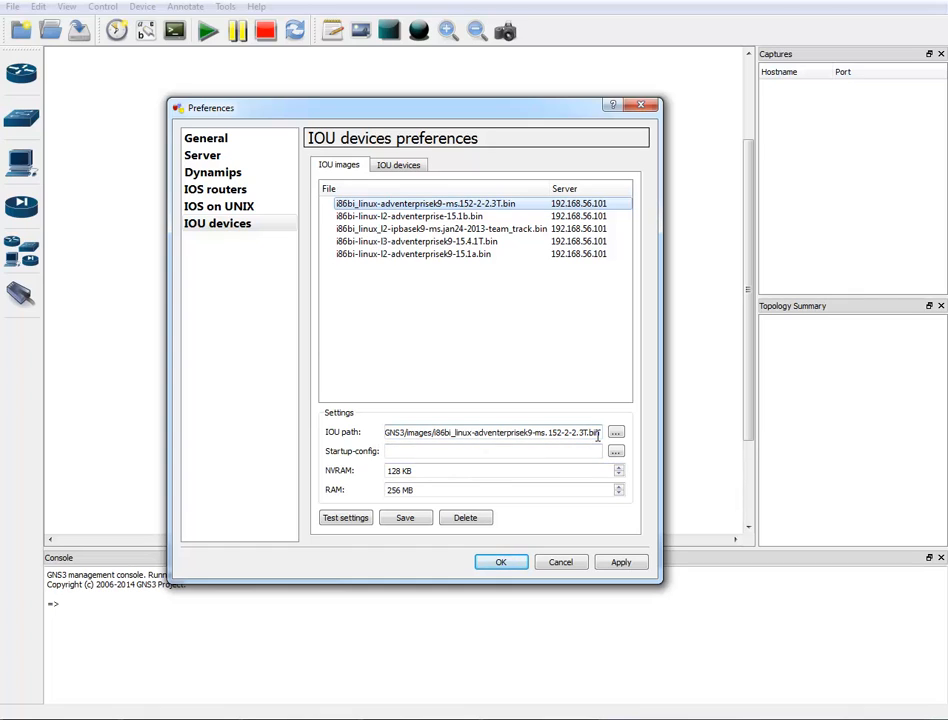
drag(598, 434, 316, 410)
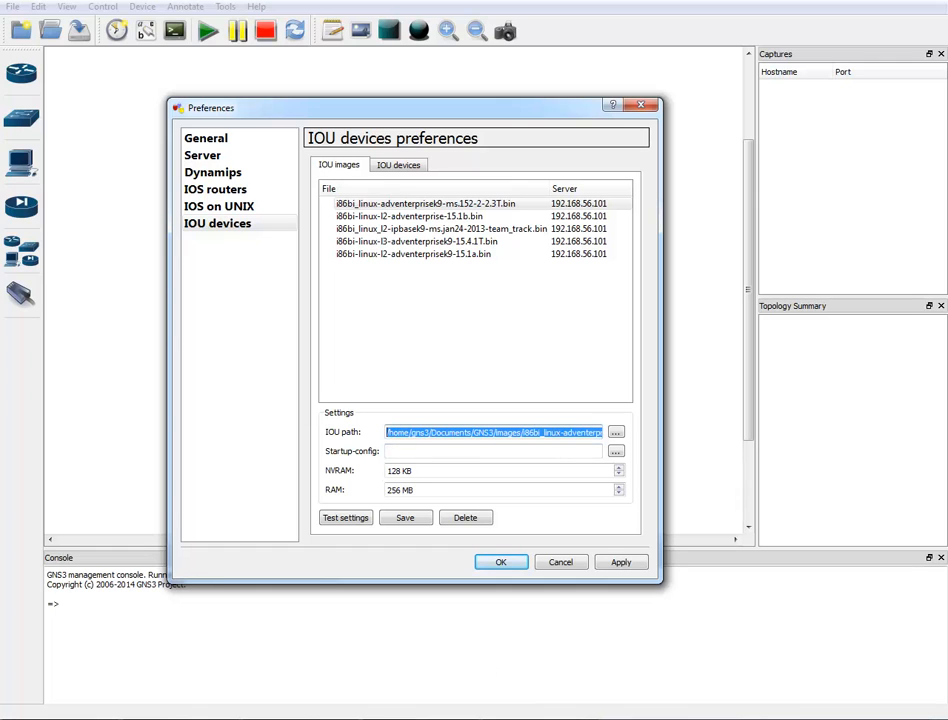
click(118, 718)
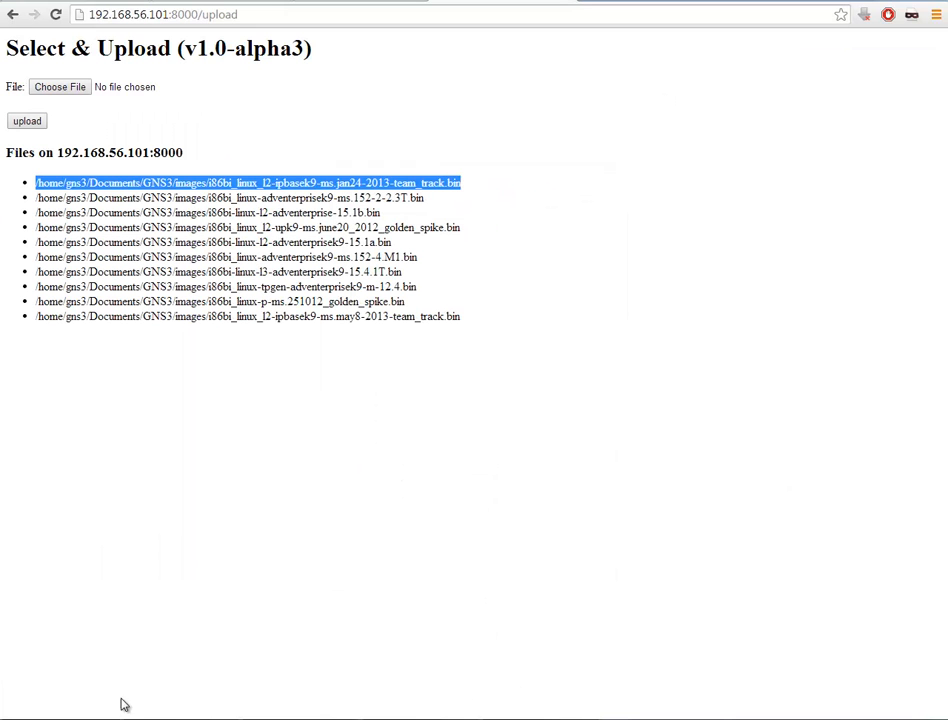
drag(465, 184, 30, 182)
click(419, 718)
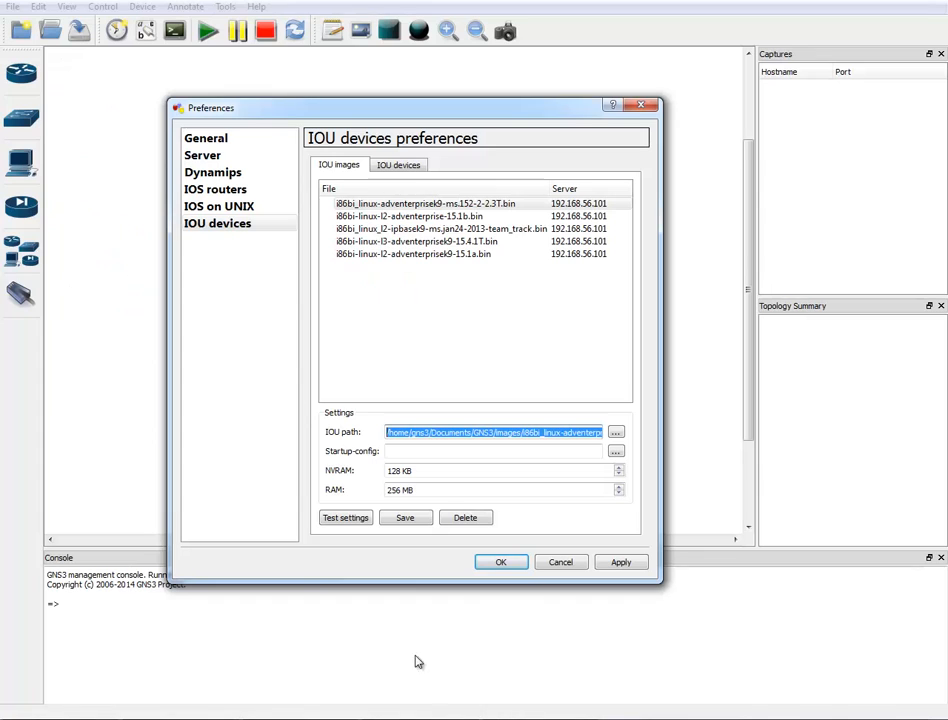
click(421, 437)
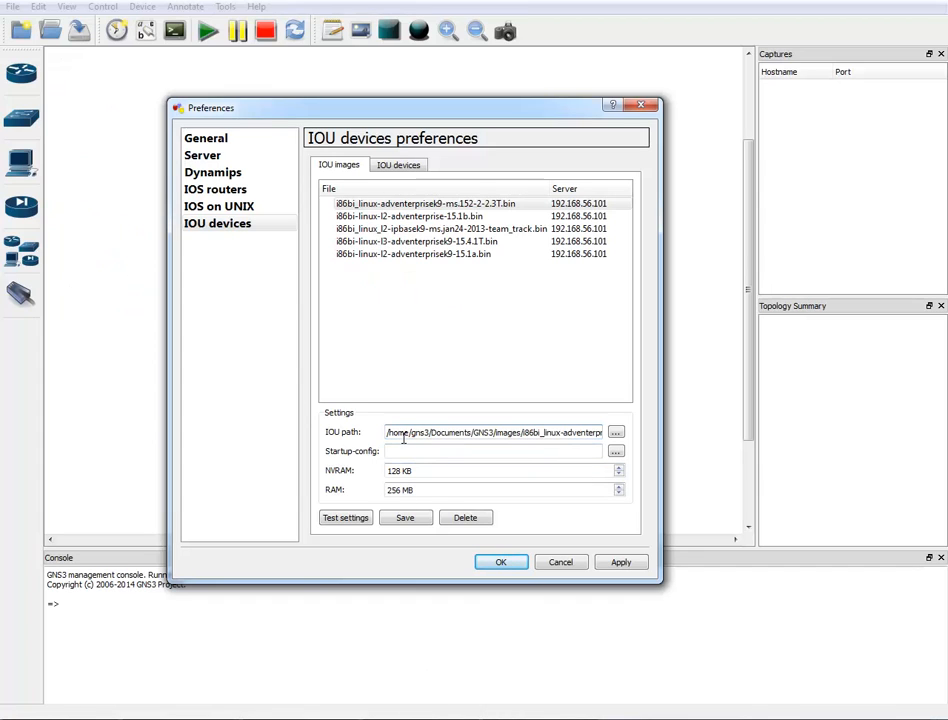
drag(387, 432, 634, 422)
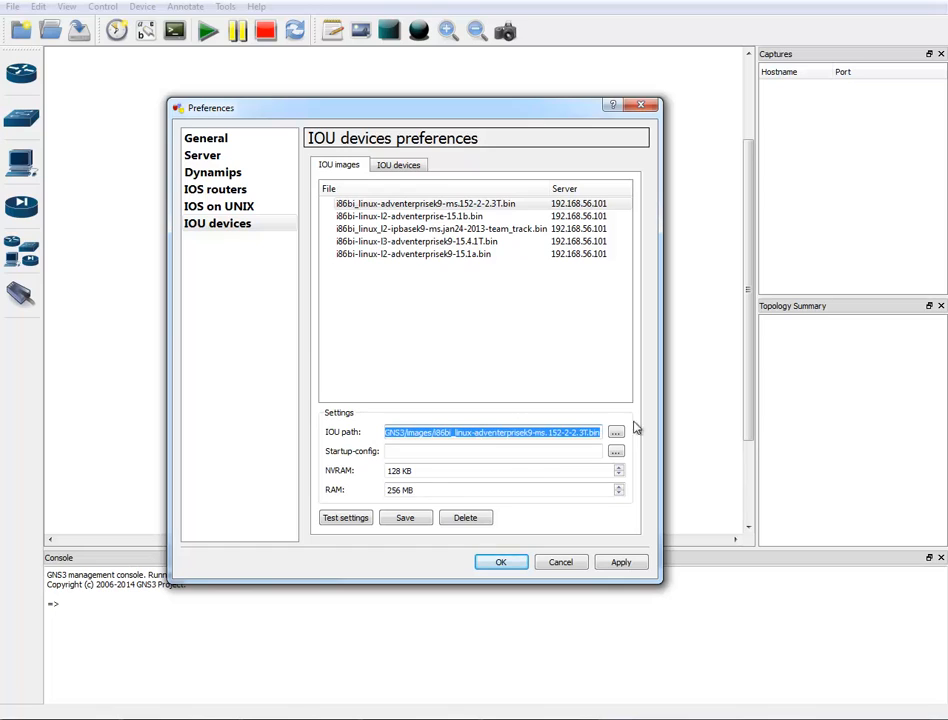
Step: Look over the image's startup-config, RAM and IOU devices list, and leave the Preferences without saving
click(516, 455)
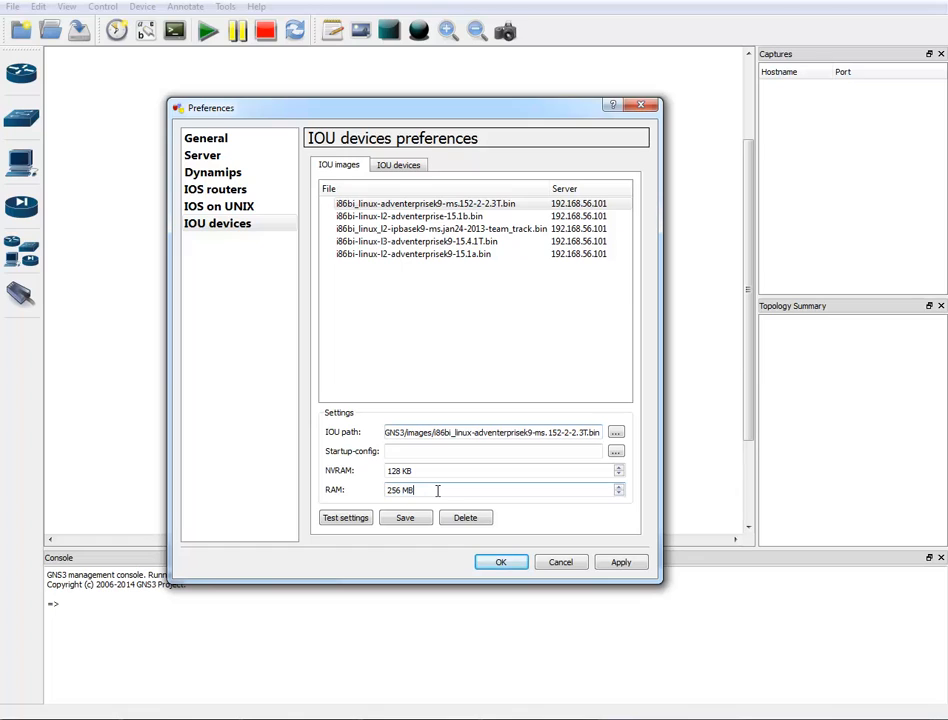
click(414, 168)
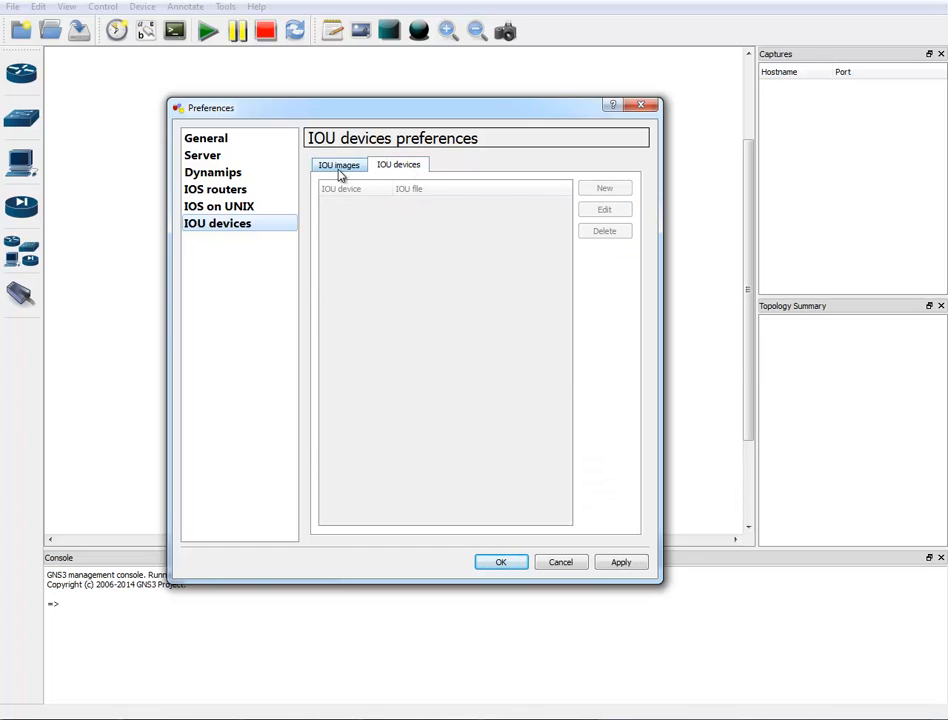
click(582, 569)
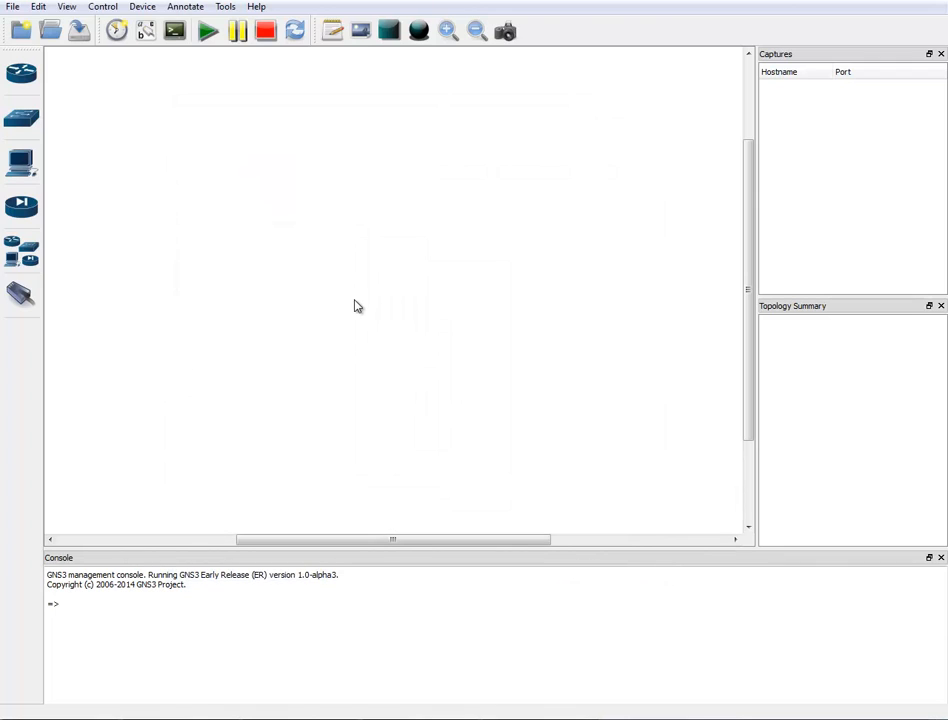
Step: Show all devices and place an IOU device on the canvas using the image i86bi-linux-l2-adventerprise-15.1b.bin
click(22, 252)
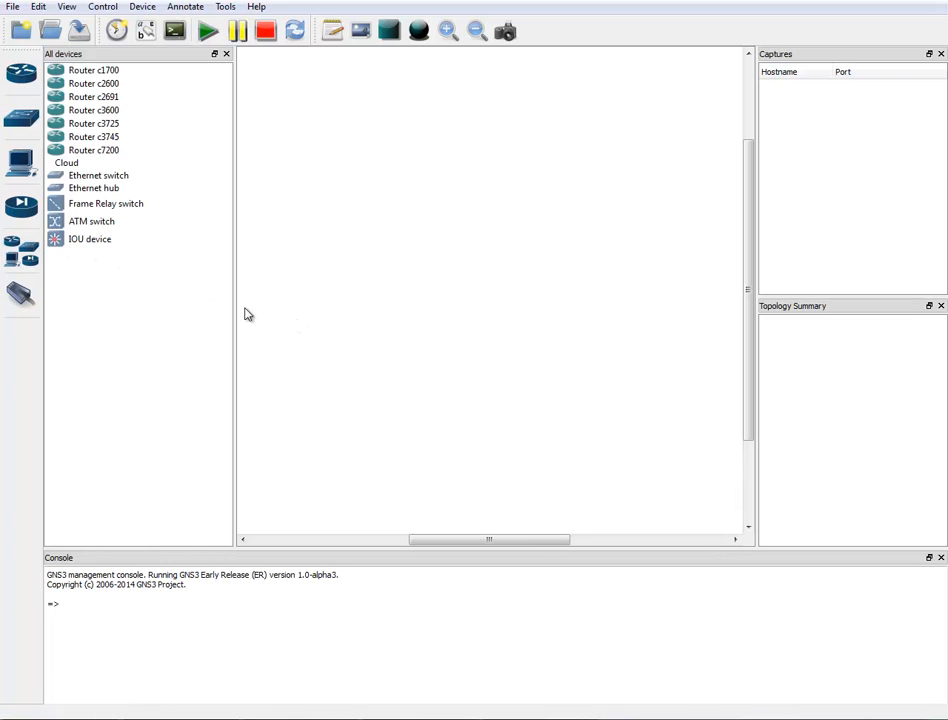
click(102, 244)
drag(102, 250, 351, 212)
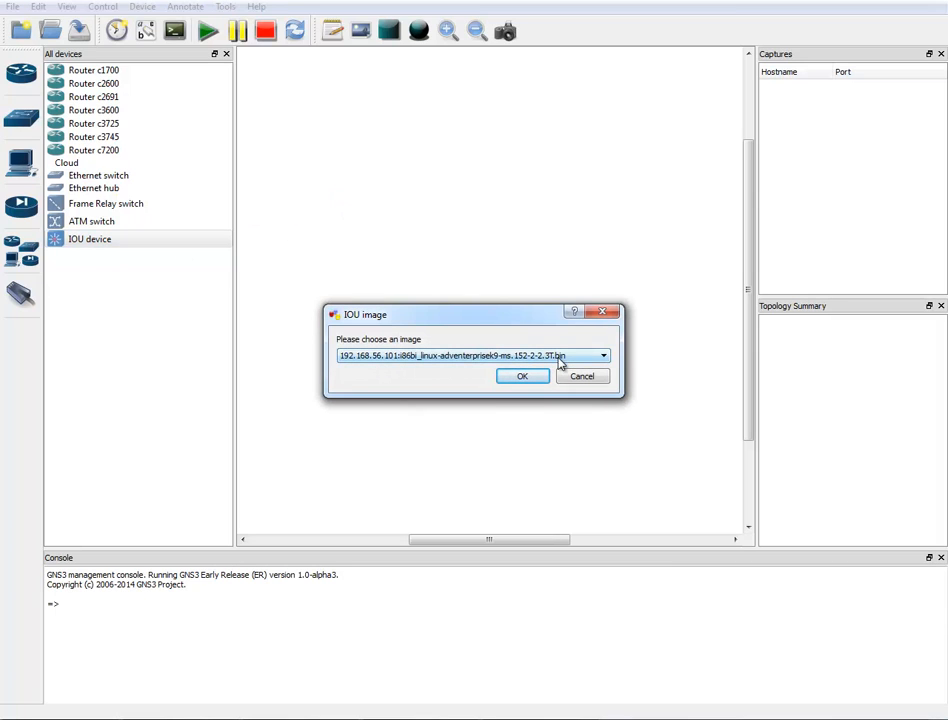
click(561, 357)
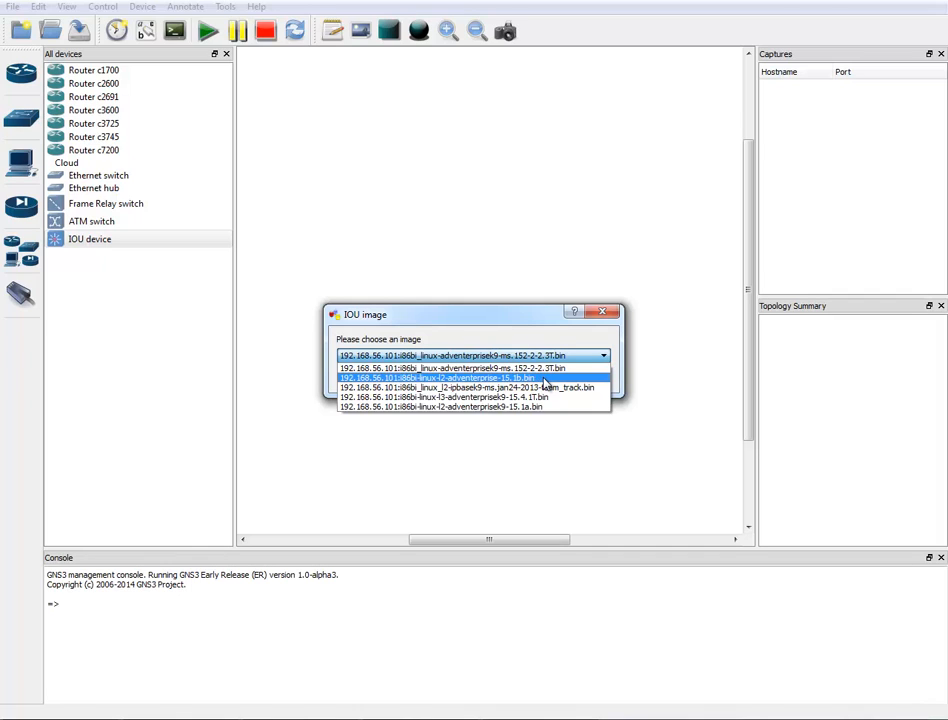
click(545, 381)
click(542, 380)
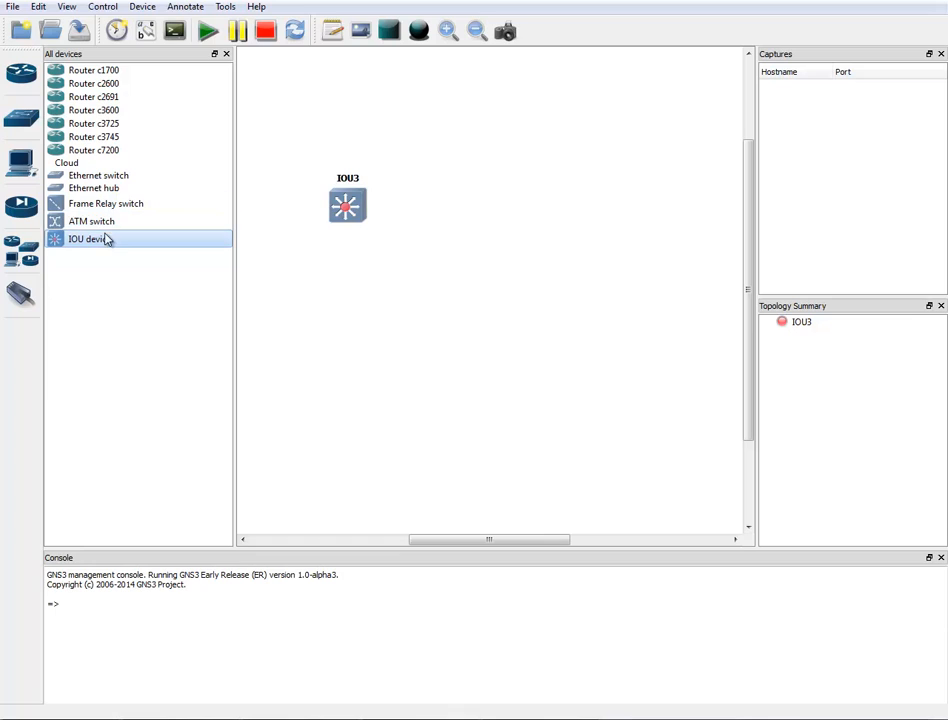
Step: Place a second IOU device beside the first with the image i86bi-linux-l2-adventerprise-15.1b.bin
drag(107, 239, 529, 230)
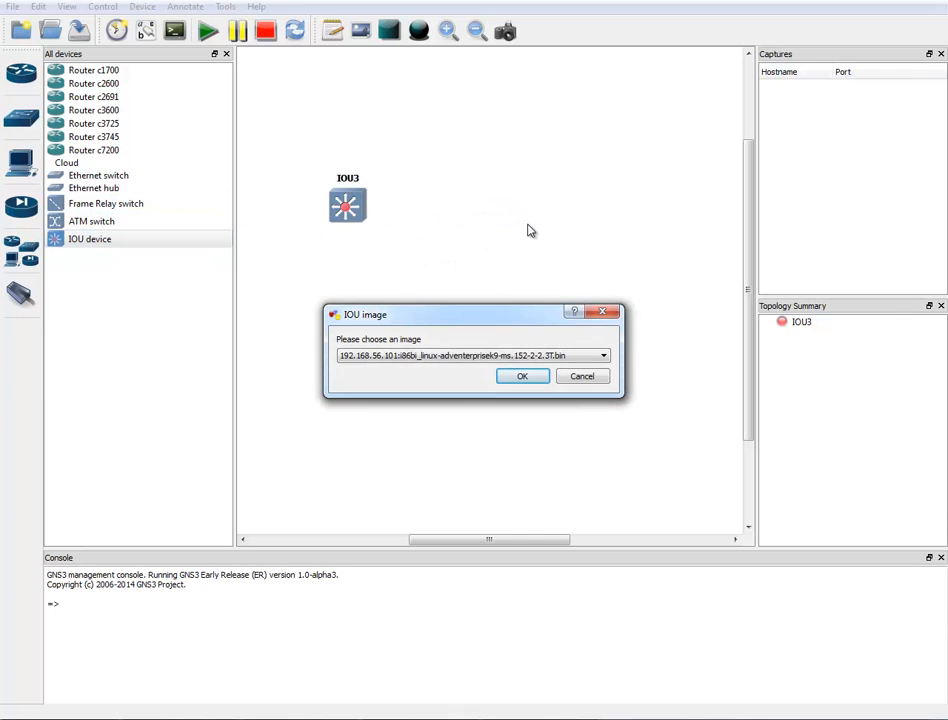
click(542, 356)
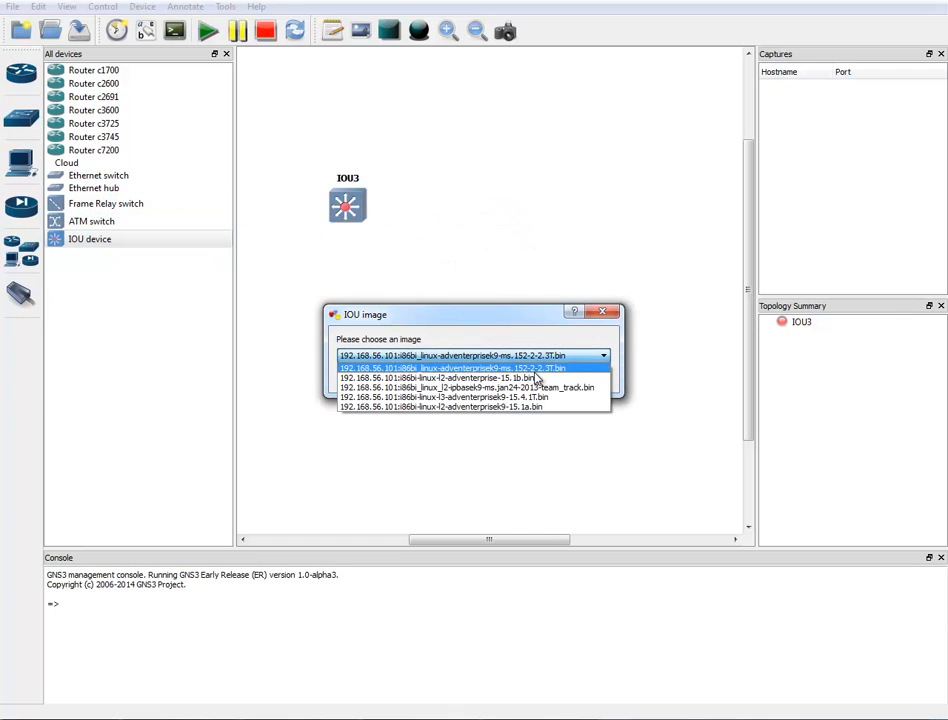
click(537, 379)
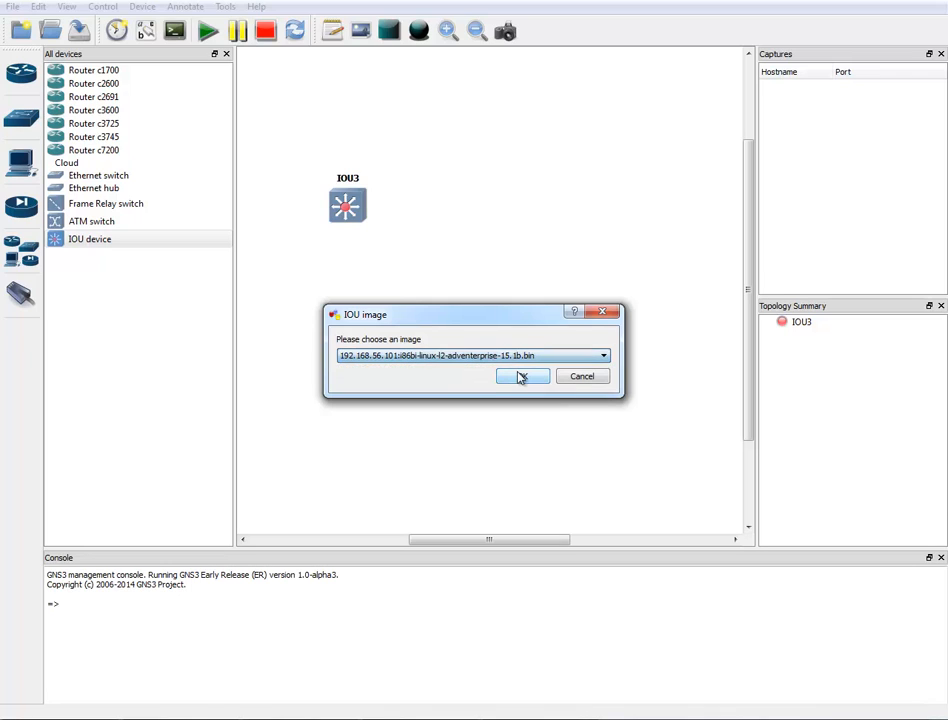
click(528, 377)
Step: Move IOU3 slightly so it lines up horizontally with IOU4
mouse_move(346, 211)
mouse_down()
mouse_move(334, 234)
mouse_move(331, 222)
mouse_up()
right_click(331, 222)
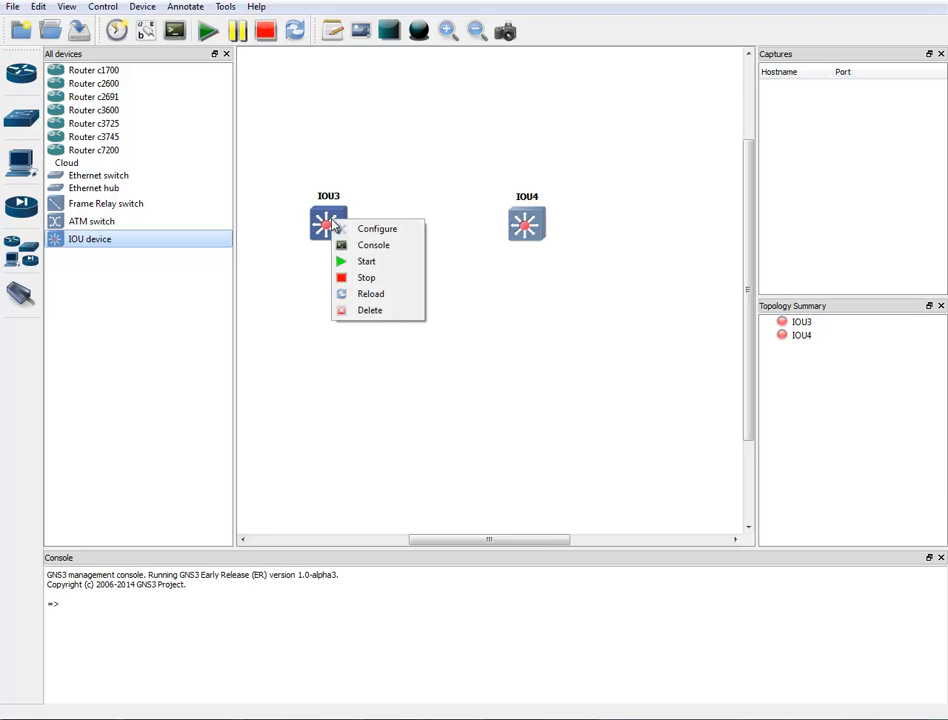
click(377, 190)
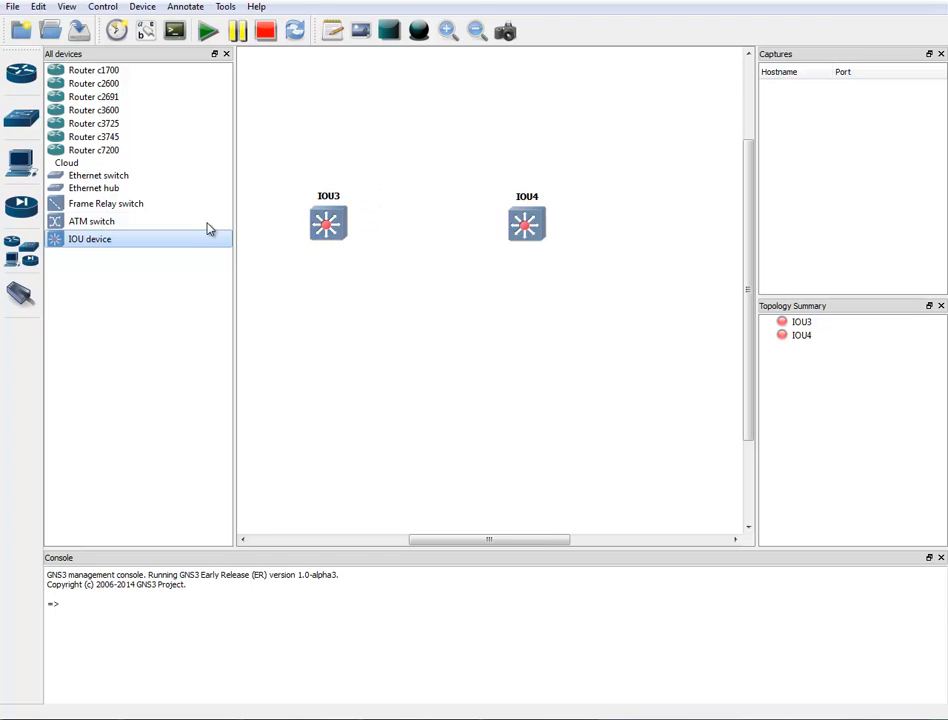
Step: Link Ethernet0/0 of IOU3 to Ethernet0/0 of IOU4
click(20, 293)
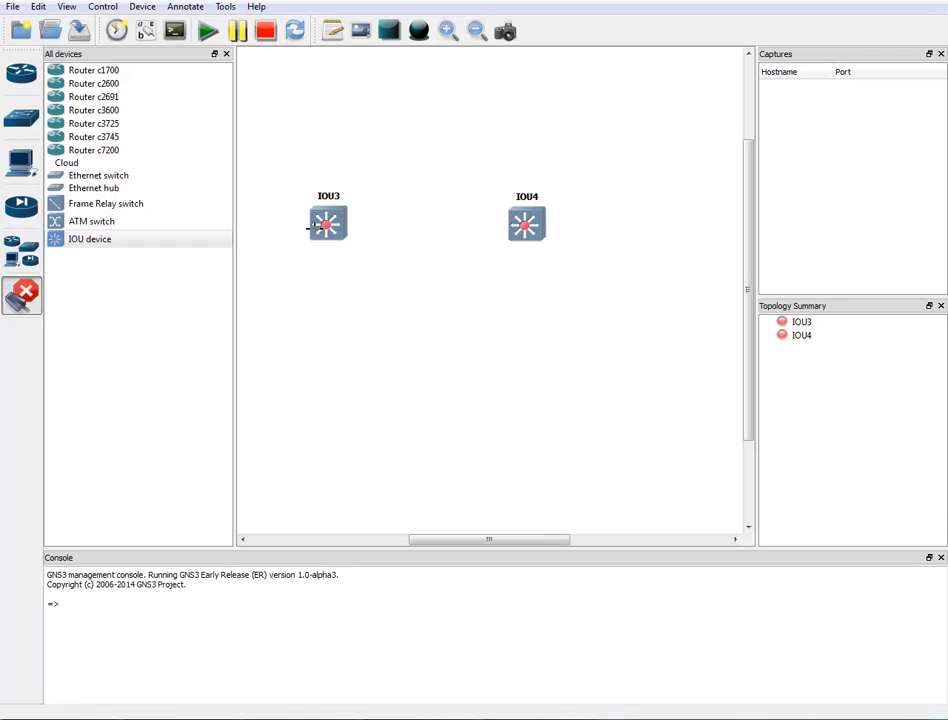
click(313, 226)
click(349, 231)
click(517, 223)
click(535, 236)
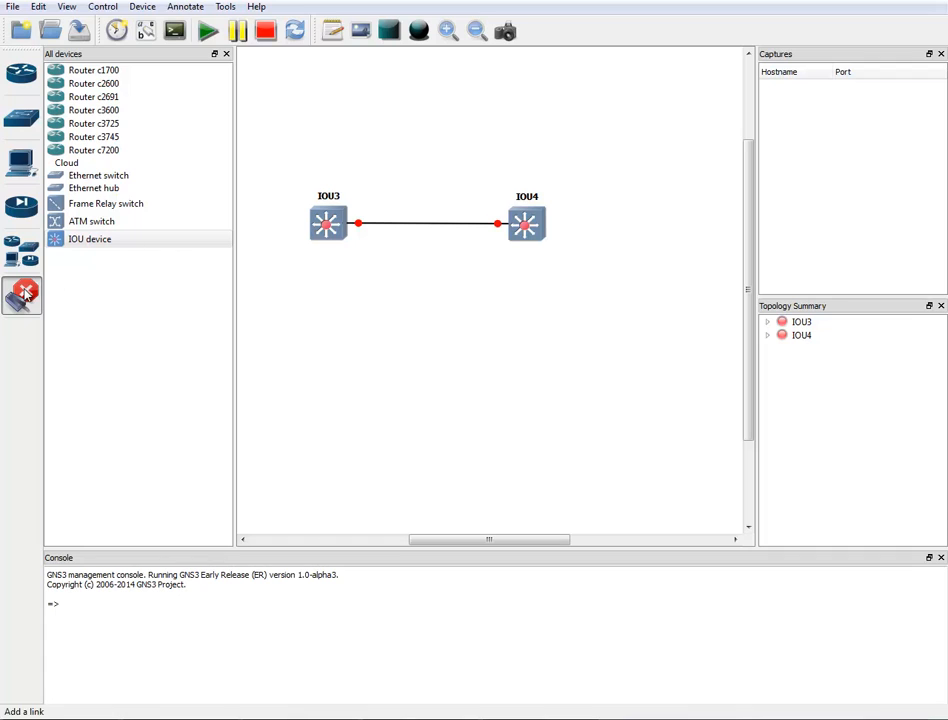
Step: Add a second link from Ethernet0/1 of IOU3 to Ethernet0/1 of IOU4 and stop linking
click(329, 230)
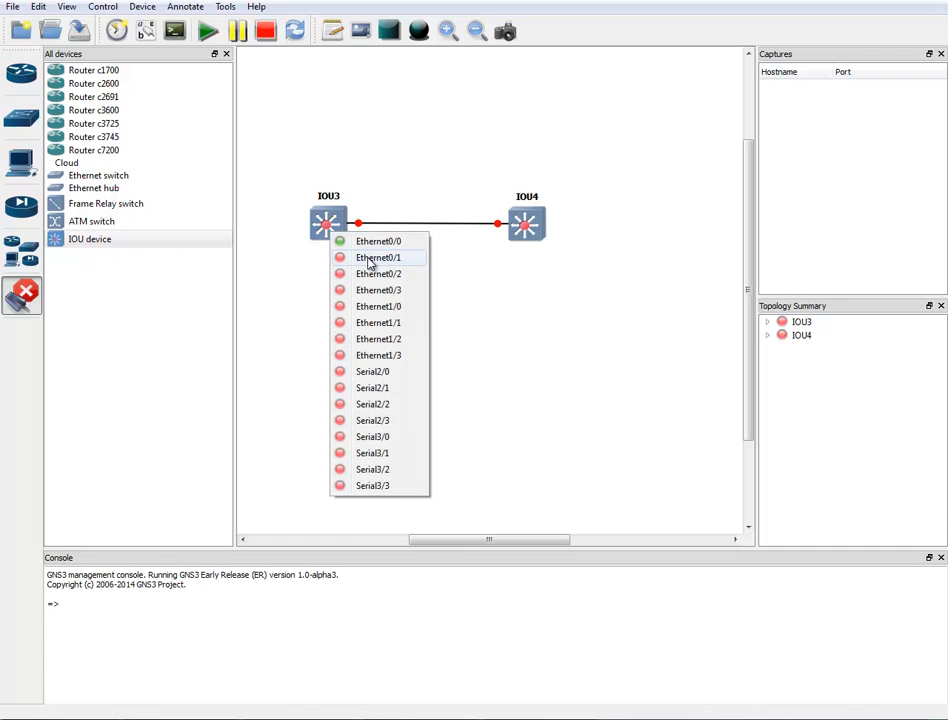
click(370, 259)
click(524, 231)
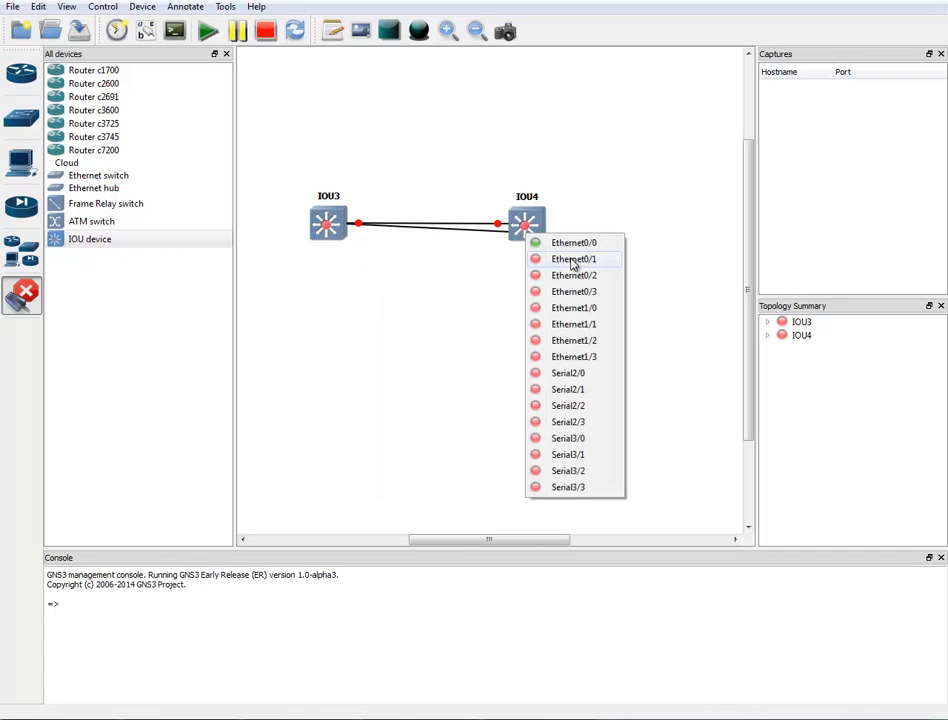
click(573, 260)
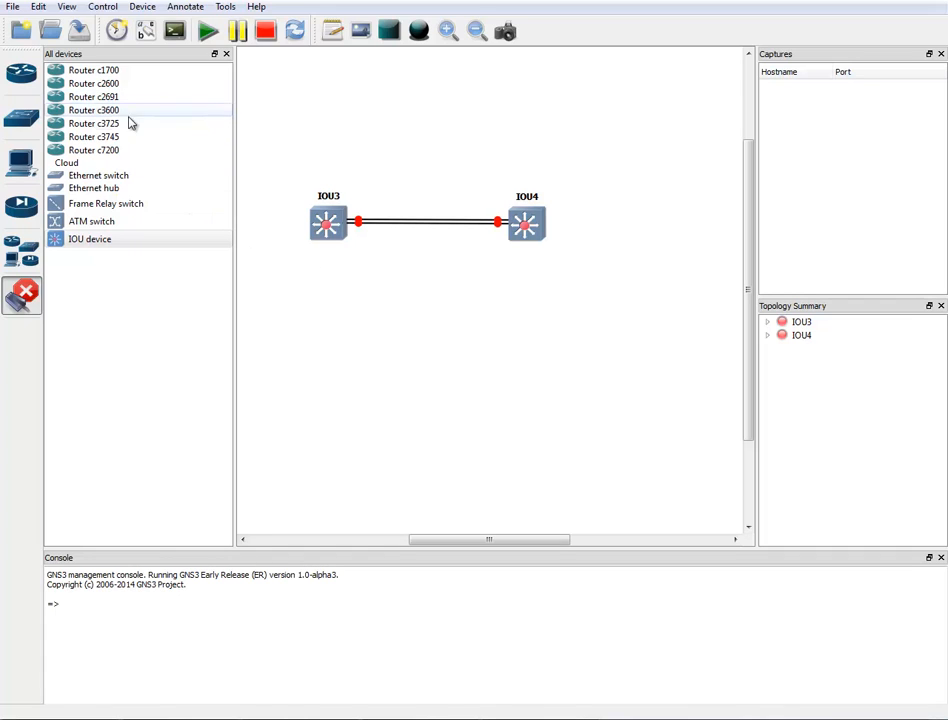
click(25, 292)
Step: Hide the device list and start all devices in the topology
click(227, 54)
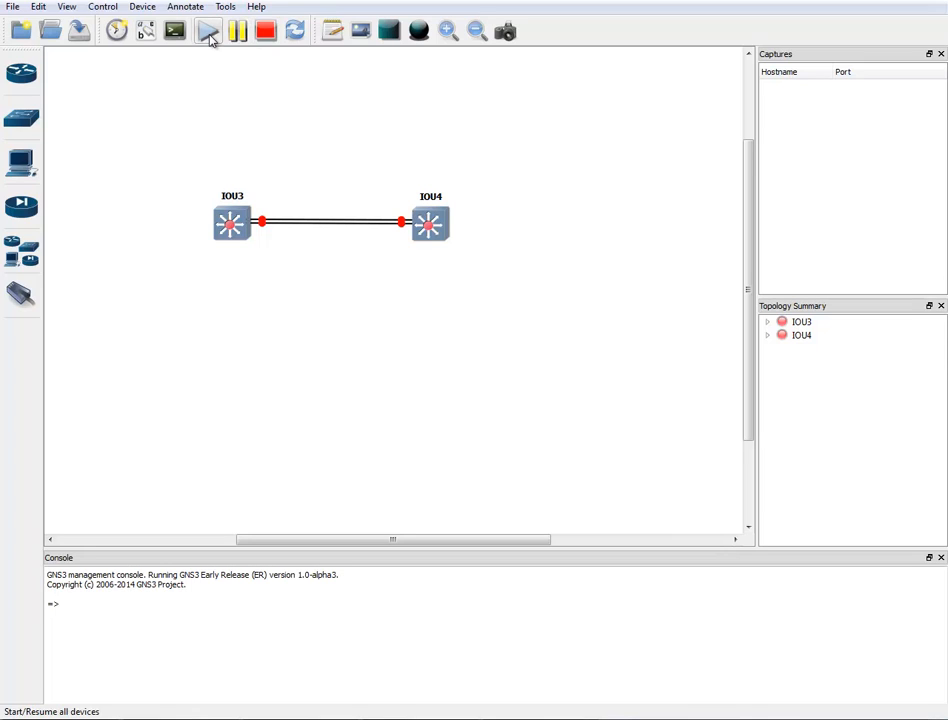
click(208, 32)
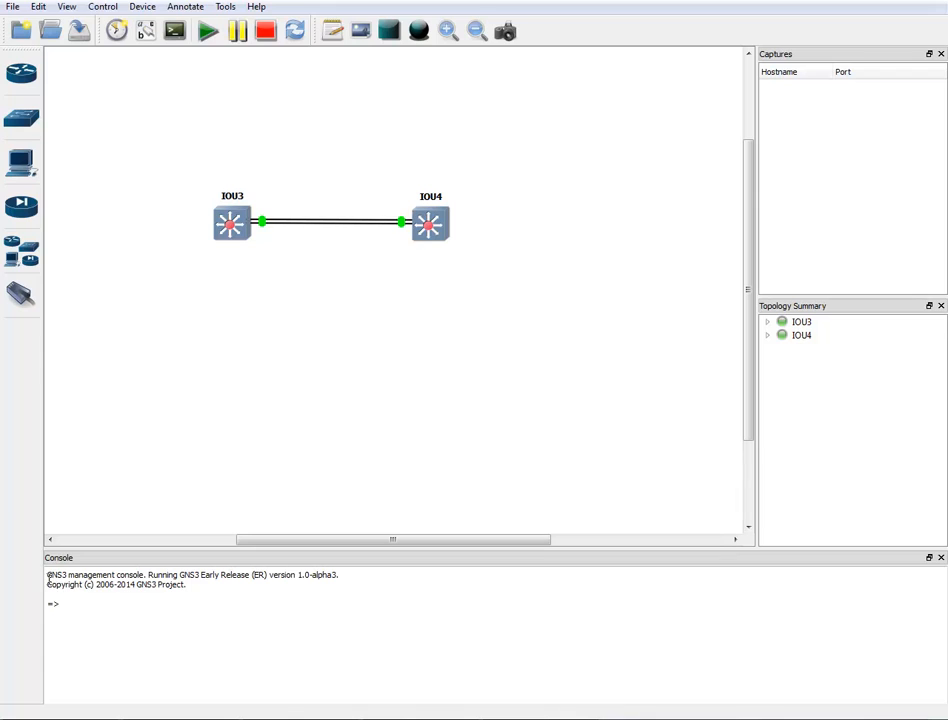
drag(48, 578, 313, 641)
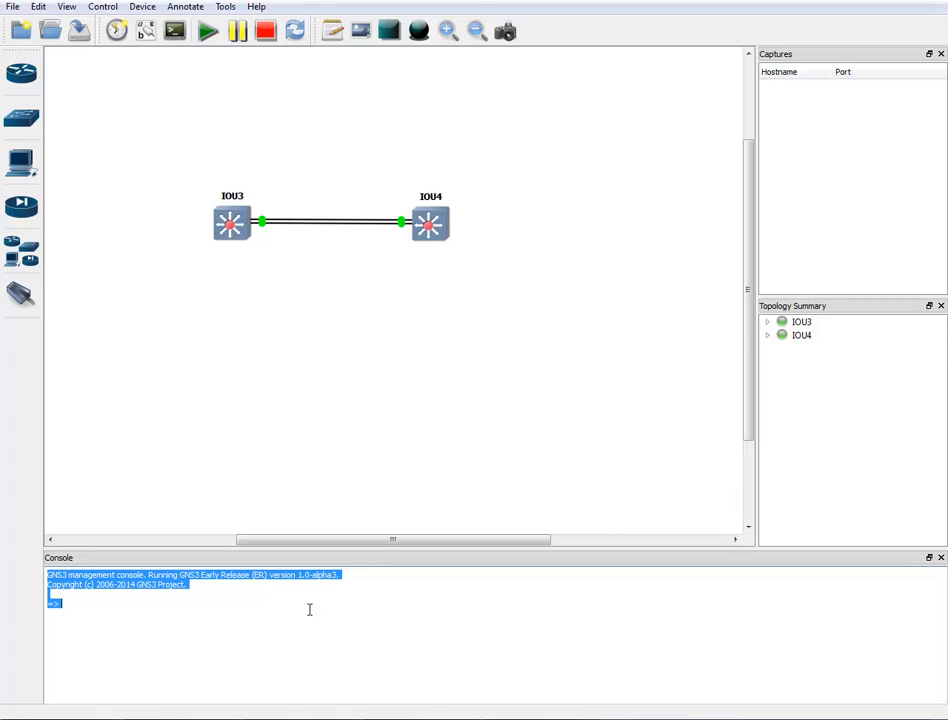
click(218, 591)
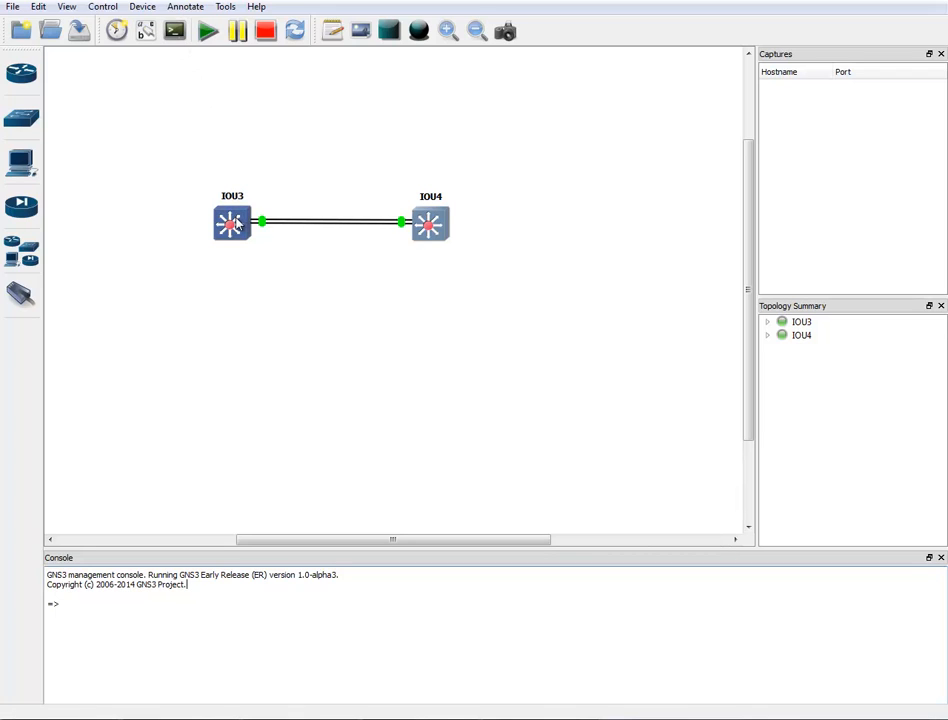
Step: Open the console of IOU3 and move its SuperPuTTY window clear of the topology
right_click(236, 224)
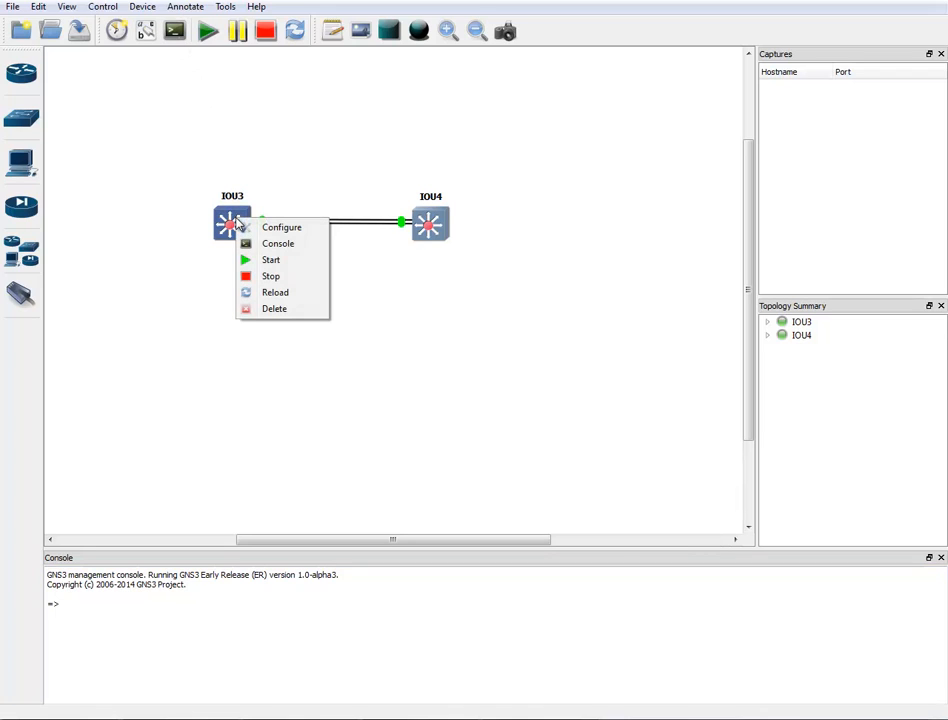
click(297, 246)
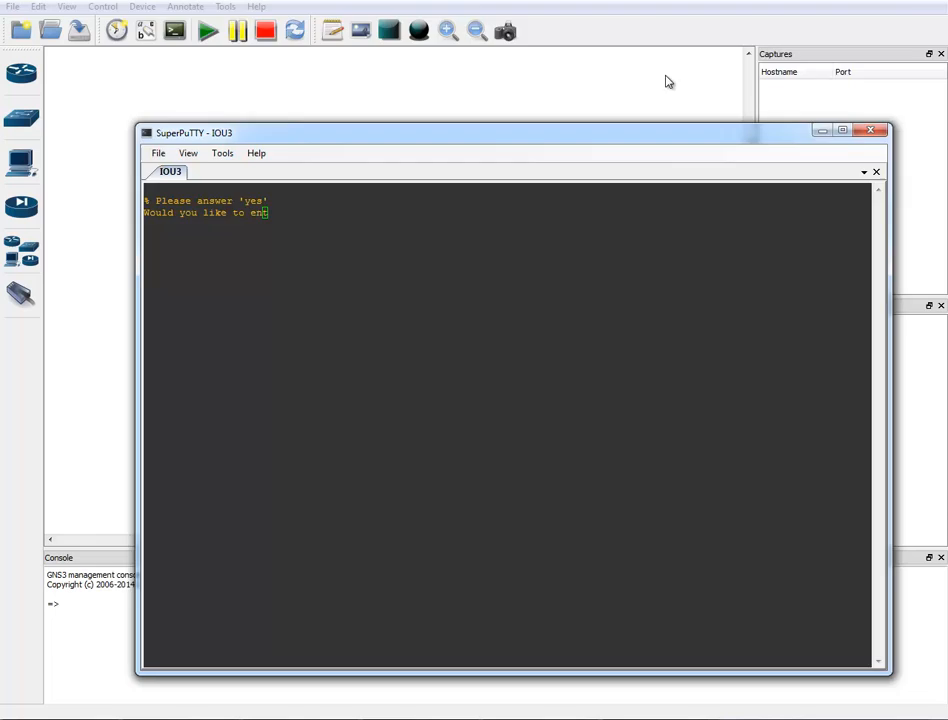
drag(689, 131, 645, 27)
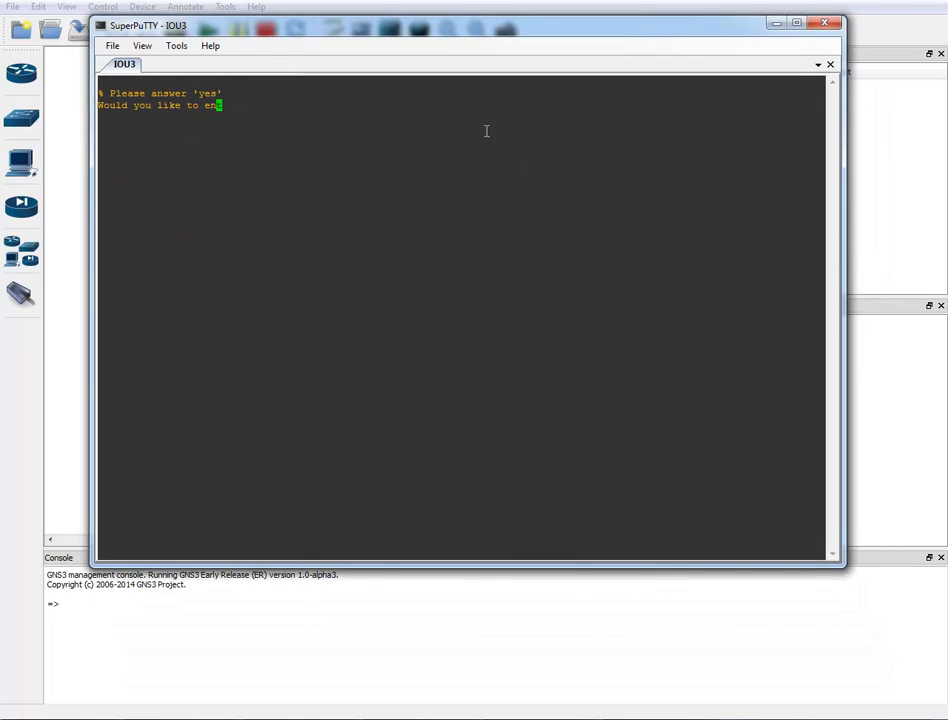
drag(339, 34, 315, 142)
click(355, 106)
Step: Open the console of IOU4 and bring its session to the front after checking the IOU3 session
right_click(440, 233)
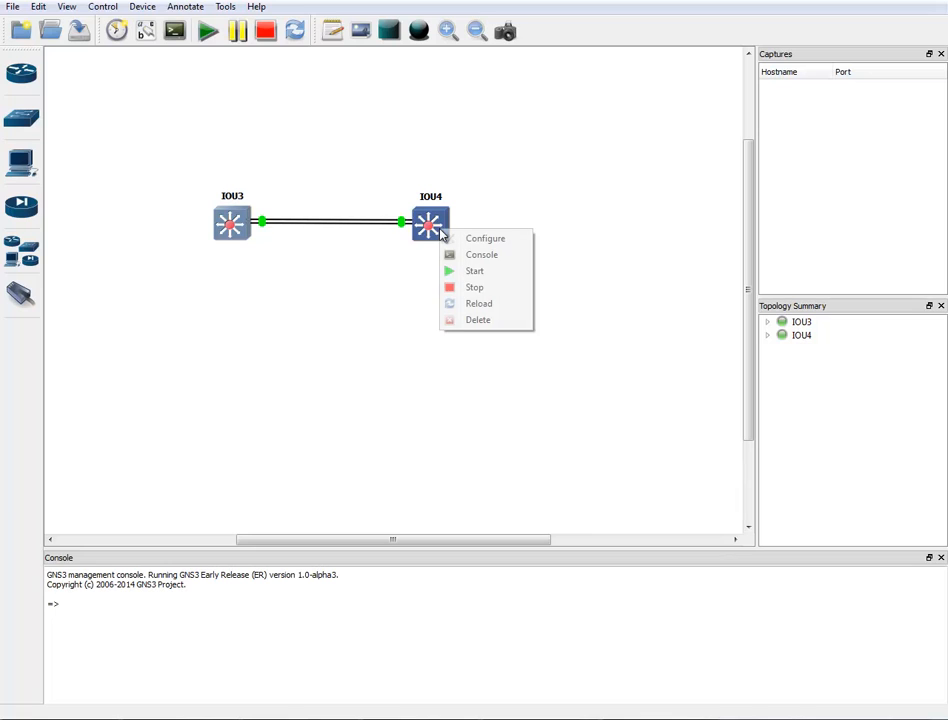
click(468, 256)
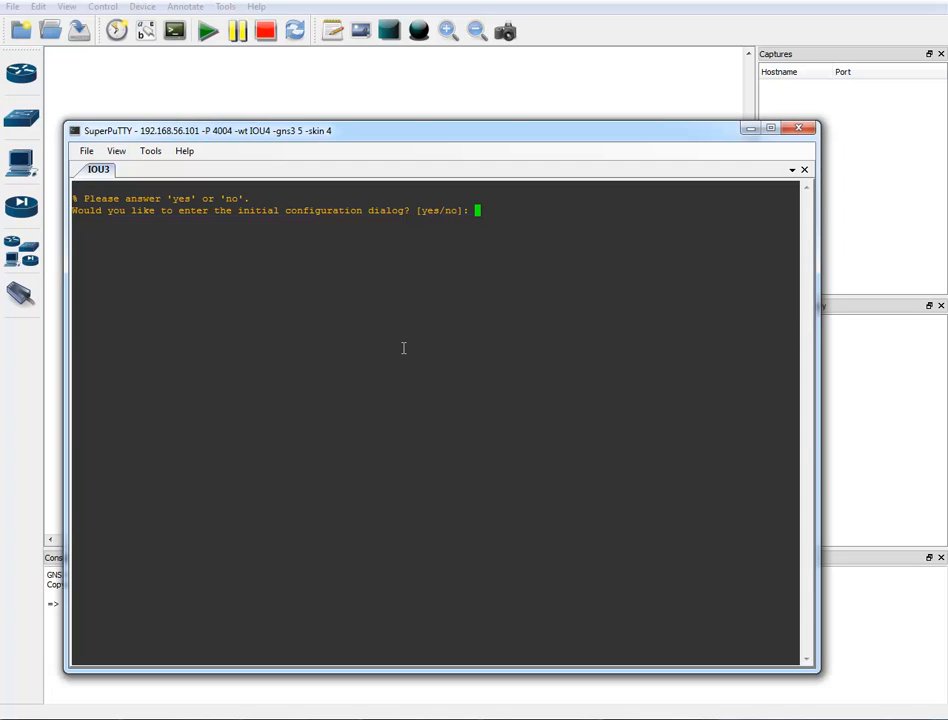
click(98, 174)
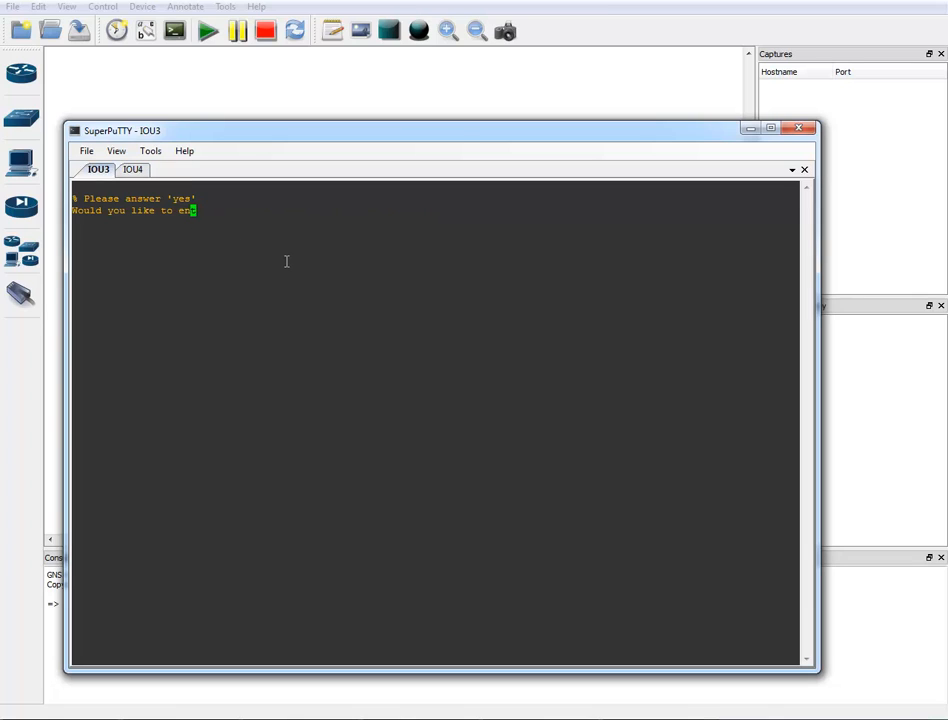
click(142, 169)
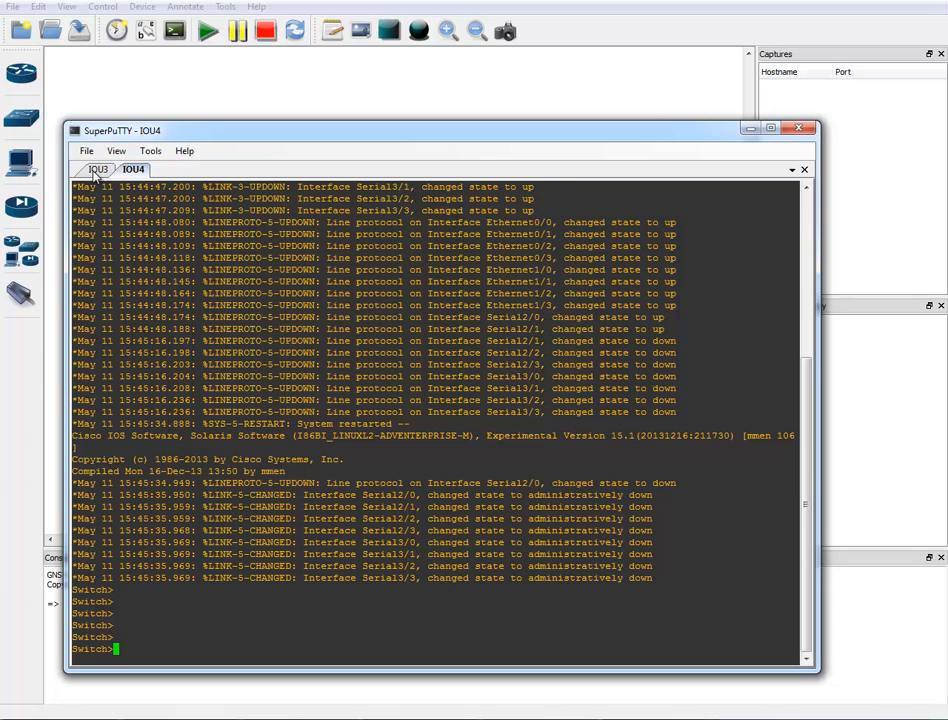
Step: Switch to the IOU3 session, bring up its command prompt and enter privileged mode with "en"
click(97, 170)
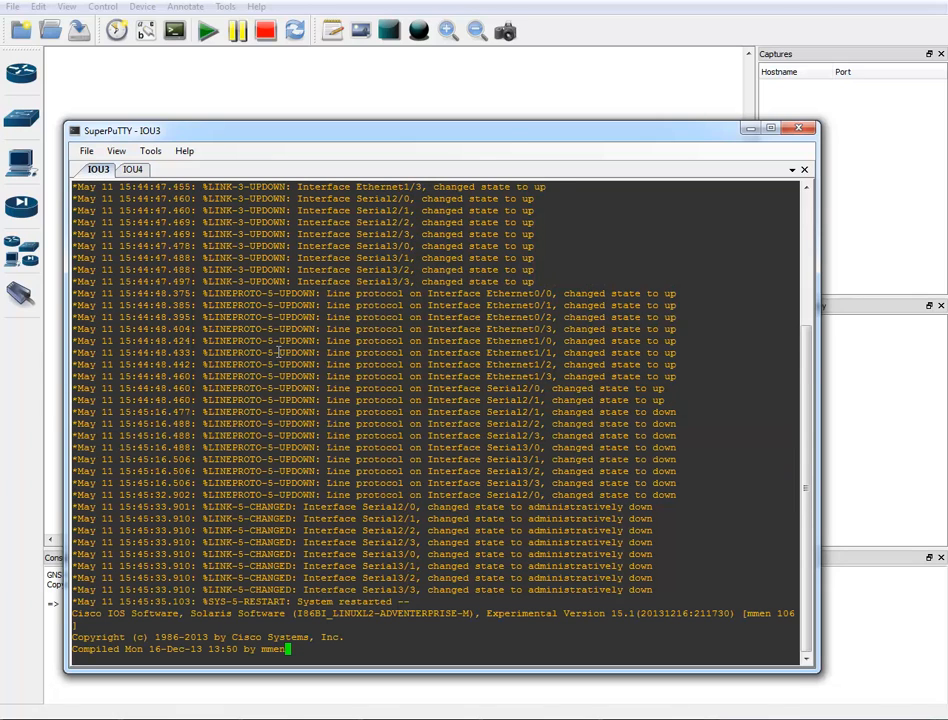
key(Return)
key(Return)
key(Return)
key(Return)
key(Return)
key(Return)
key(Return)
key(Return)
key(Return)
key(Return)
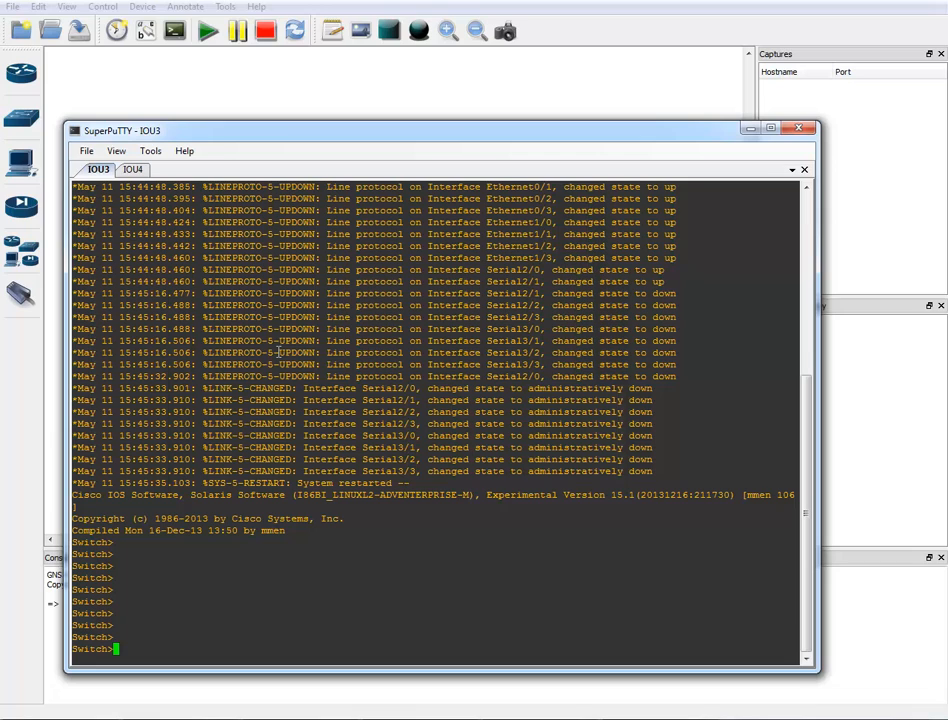
text(en)
key(Return)
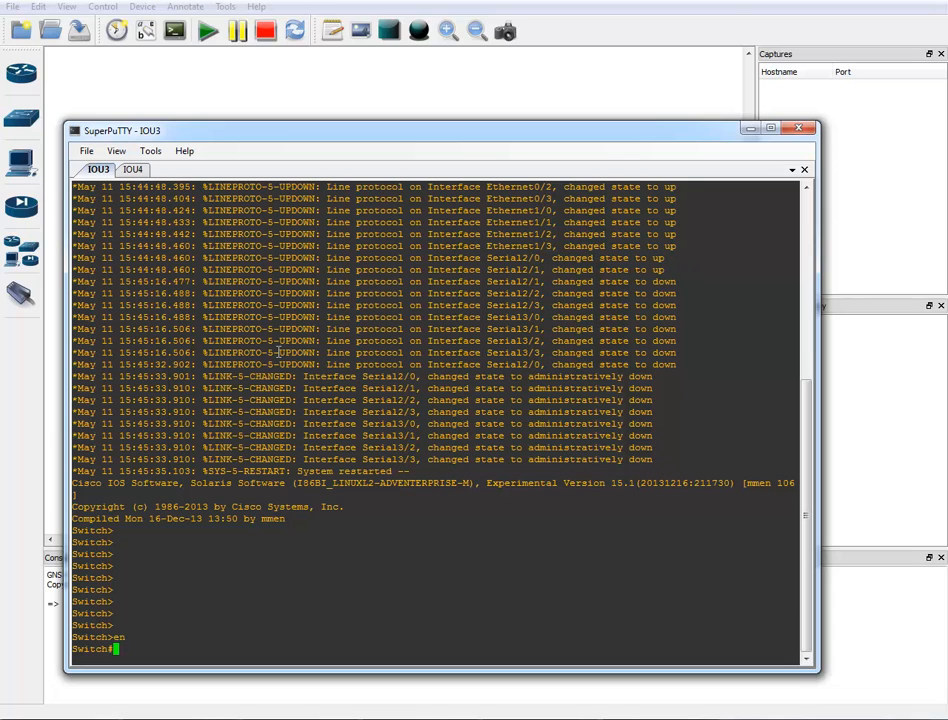
Step: Run "sh ver" on IOU3 and examine the software version, copyright years, compile date and serial interface line
text(sh ver)
key(Return)
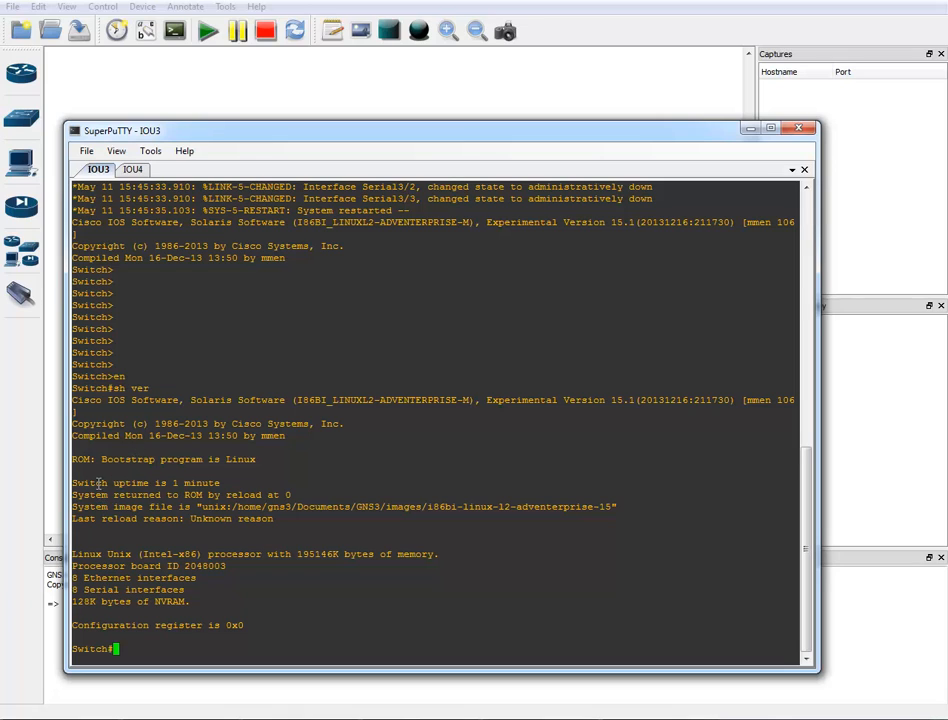
drag(72, 400, 636, 399)
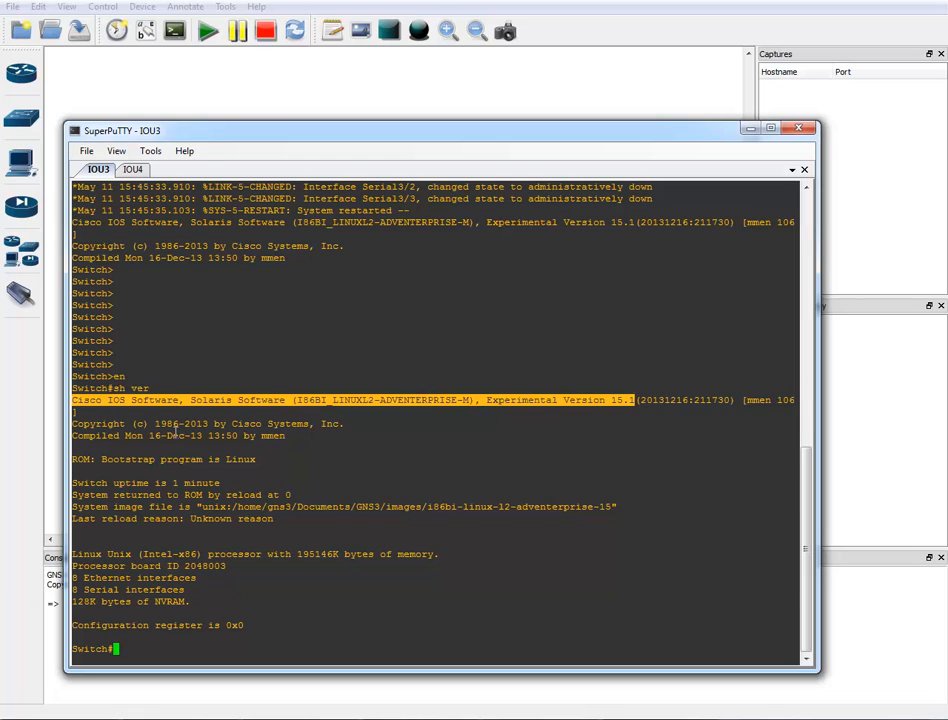
drag(154, 424, 213, 424)
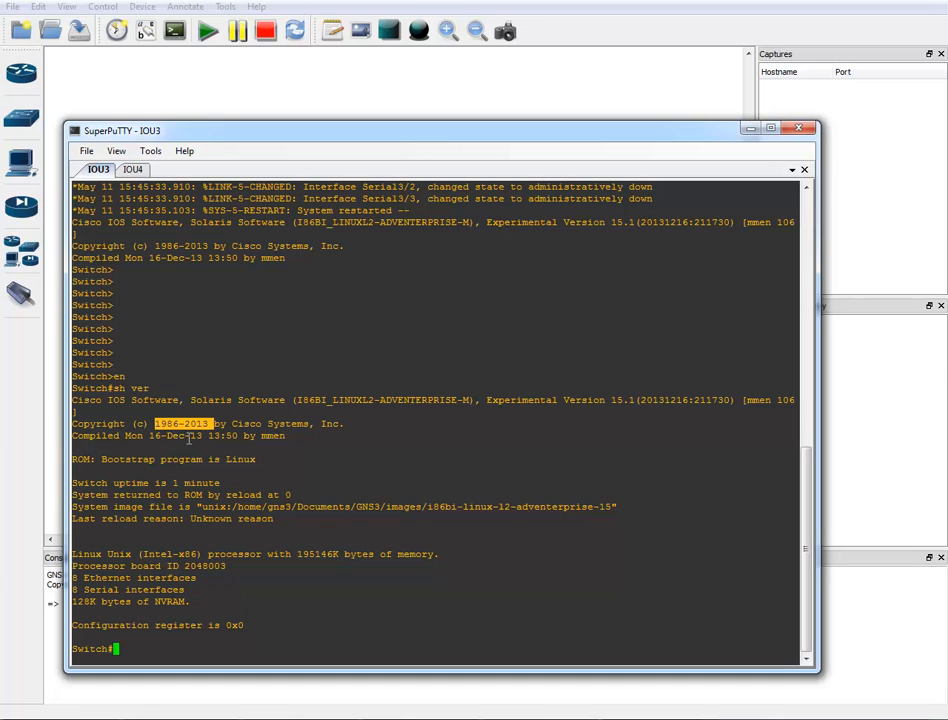
drag(184, 436, 207, 436)
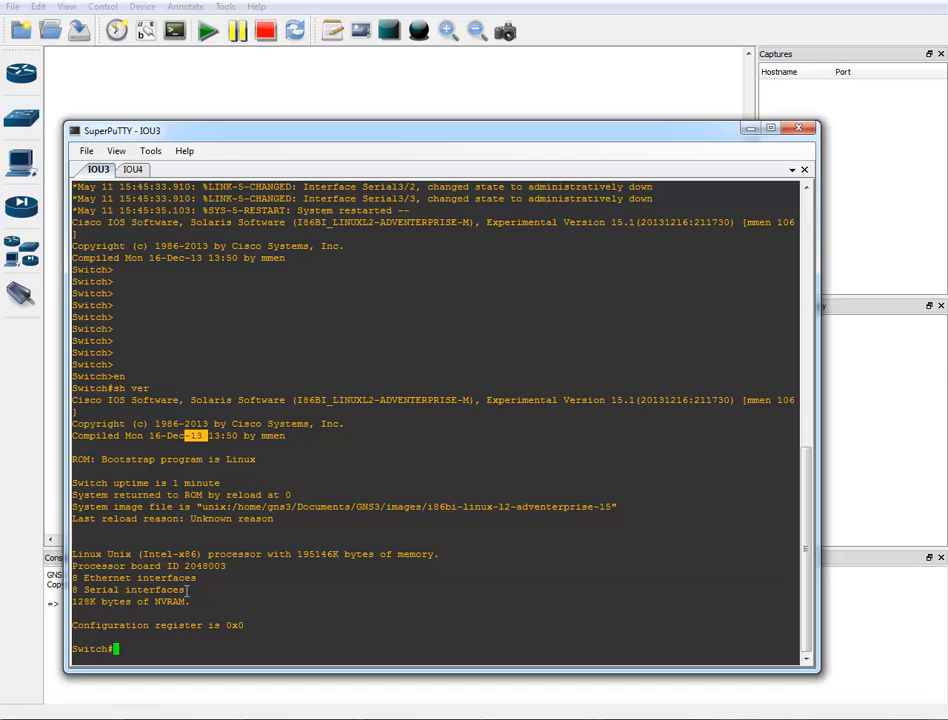
drag(188, 591, 73, 589)
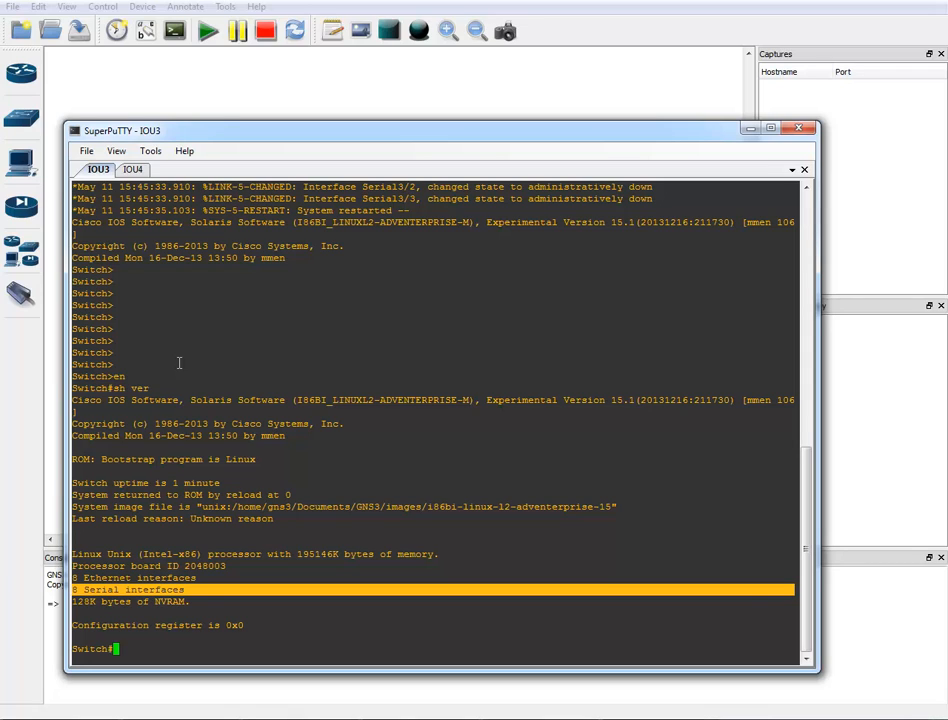
Step: Enter global configuration on IOU3, select interface e0/0 and list the available interface configuration commands
text(conf t)
key(Return)
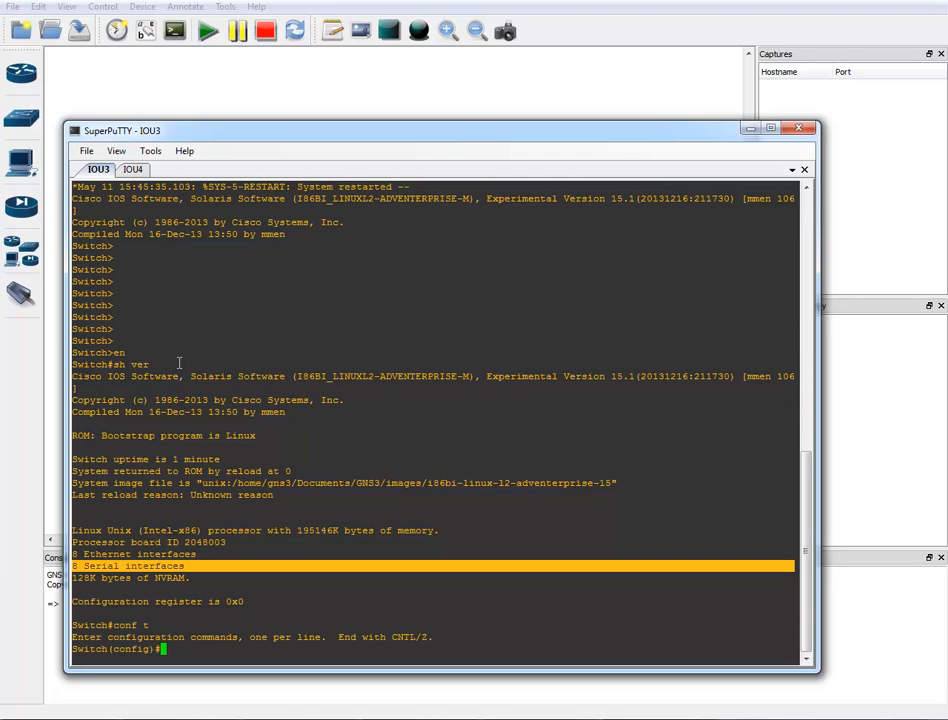
text(int e0/0)
key(Return)
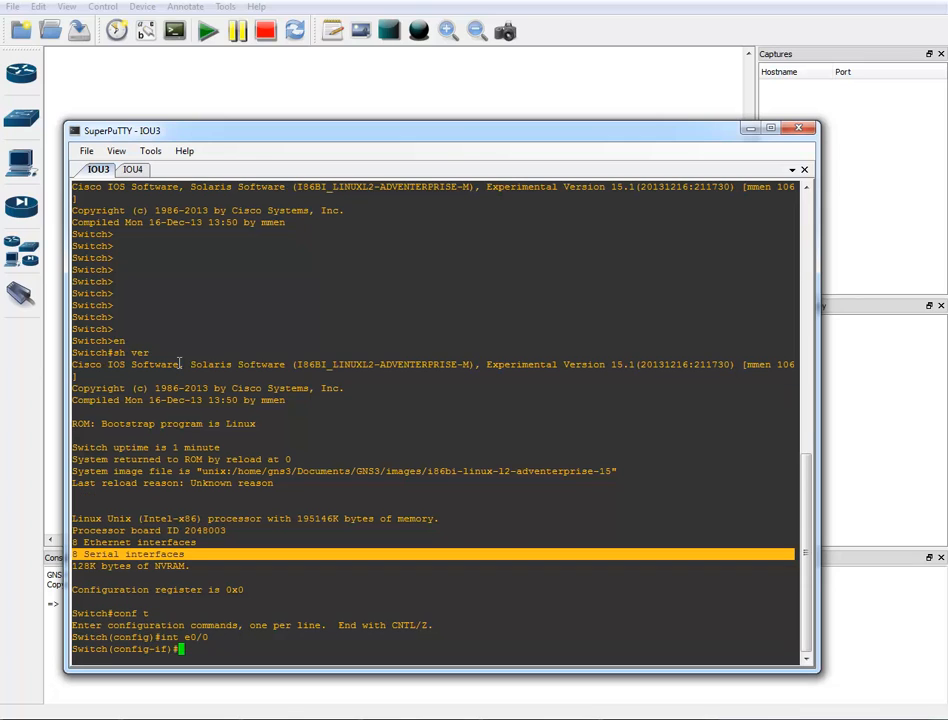
text(?)
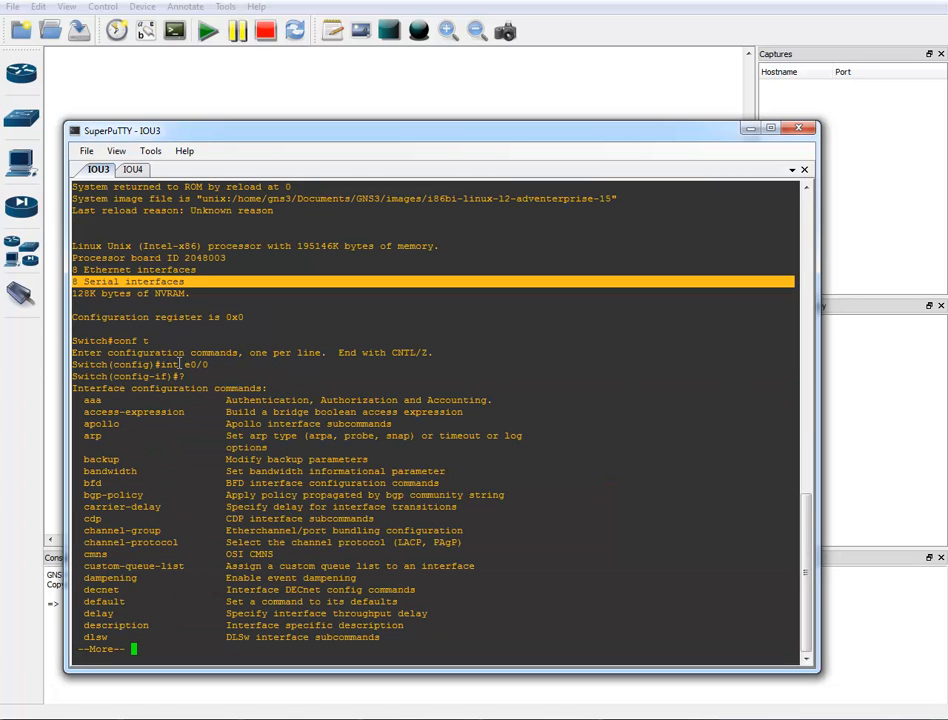
Step: Leave the command listing, list the switchport options and examine the port-security, private-vlan and voice entries
text(qswi)
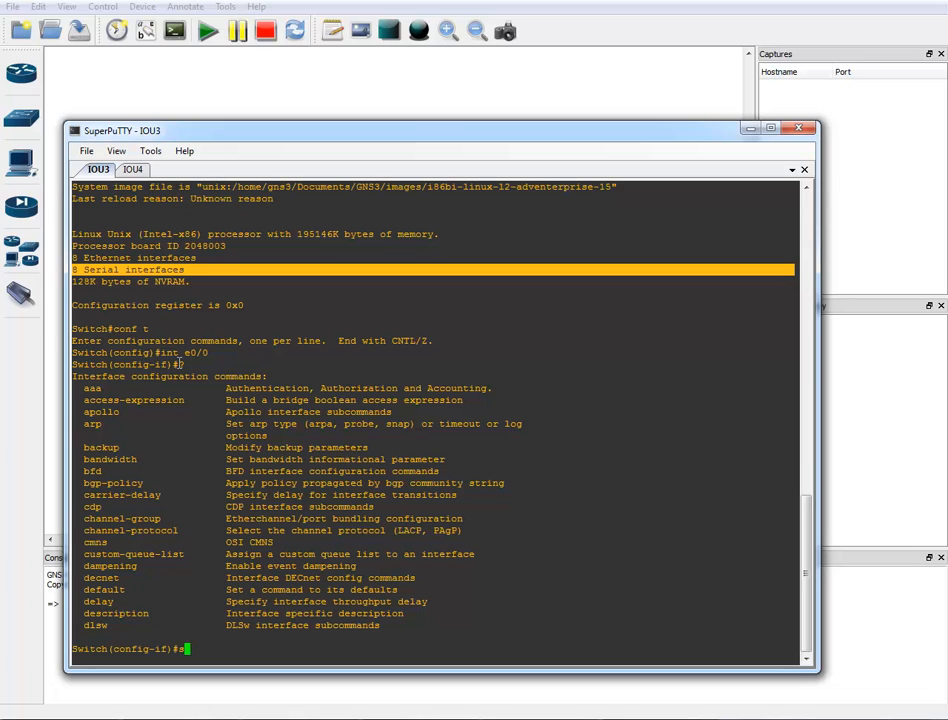
key(Tab)
text(?)
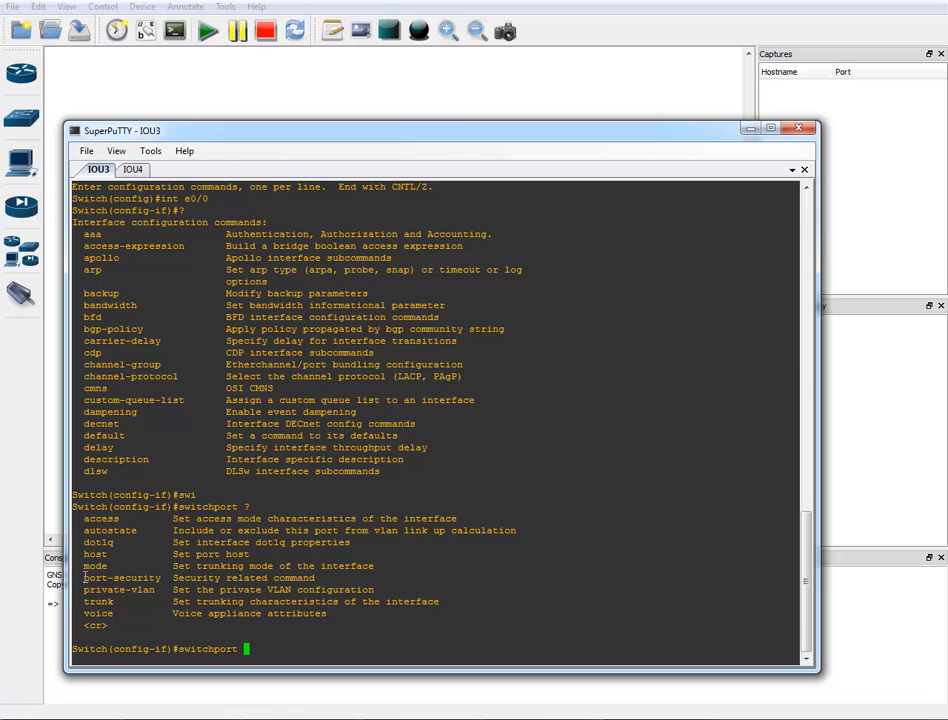
drag(84, 578, 160, 578)
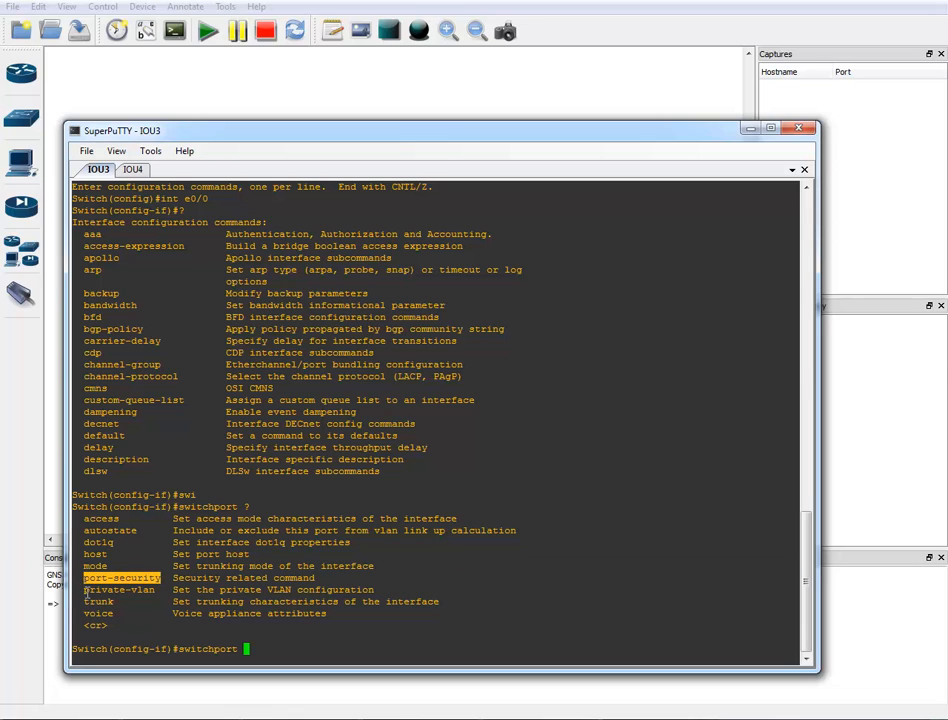
drag(84, 590, 160, 590)
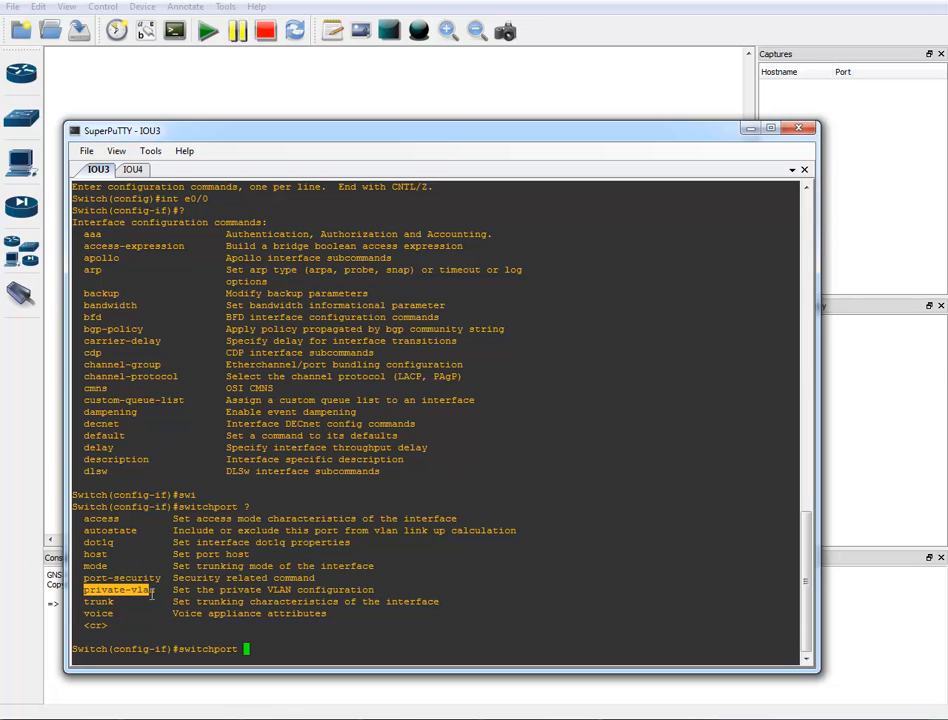
double_click(105, 612)
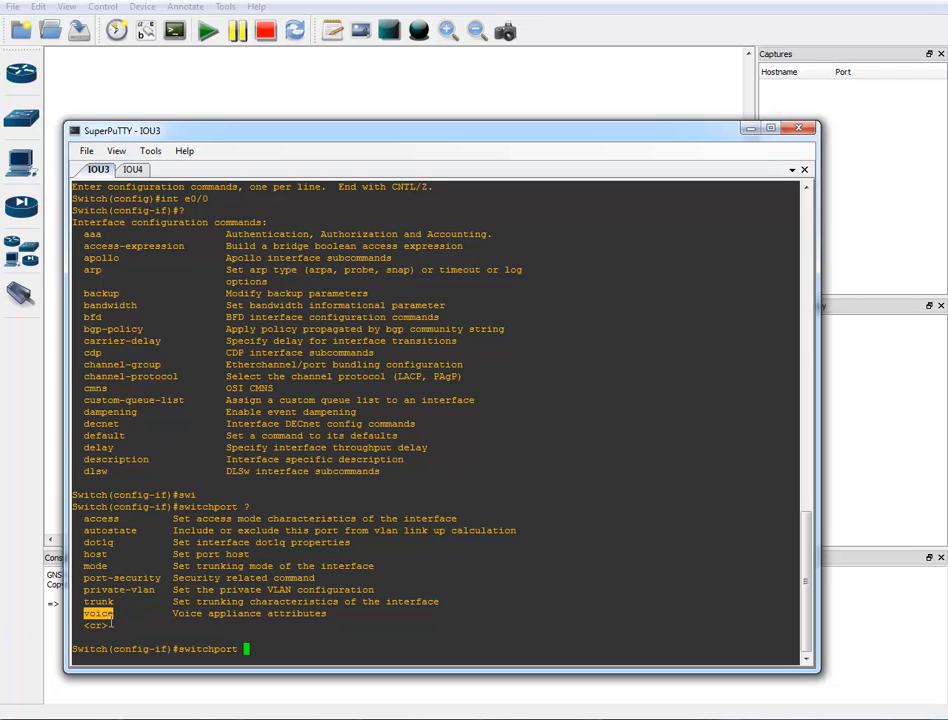
Step: List the options of the "switchport port-security" command
click(182, 638)
text(port)
key(Tab)
text(?)
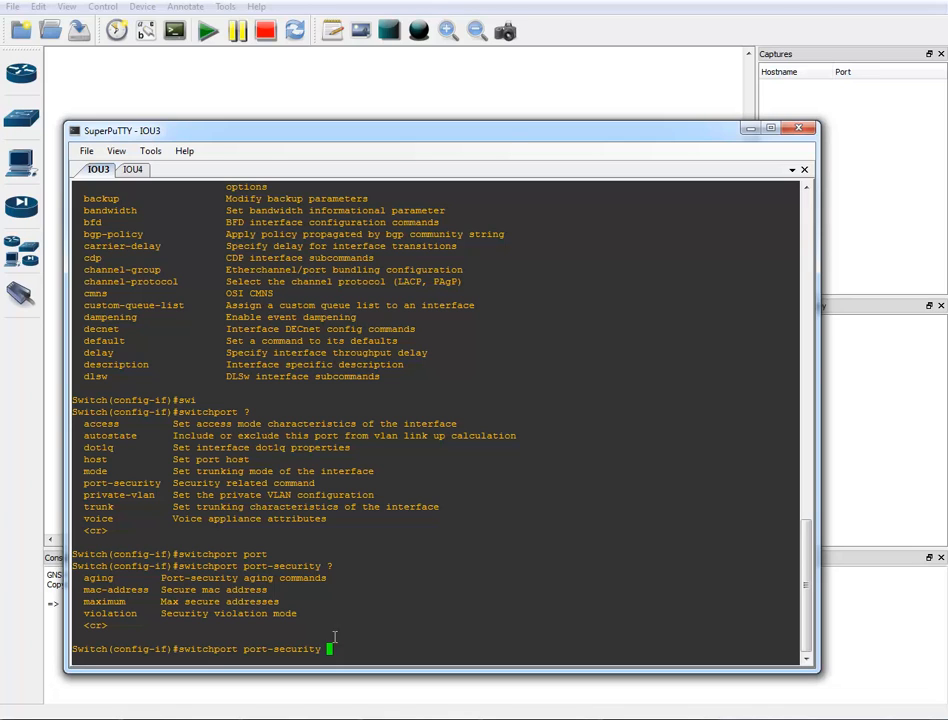
Step: Minimise the SuperPuTTY window and switch to the Notepad notes with the download links
click(750, 129)
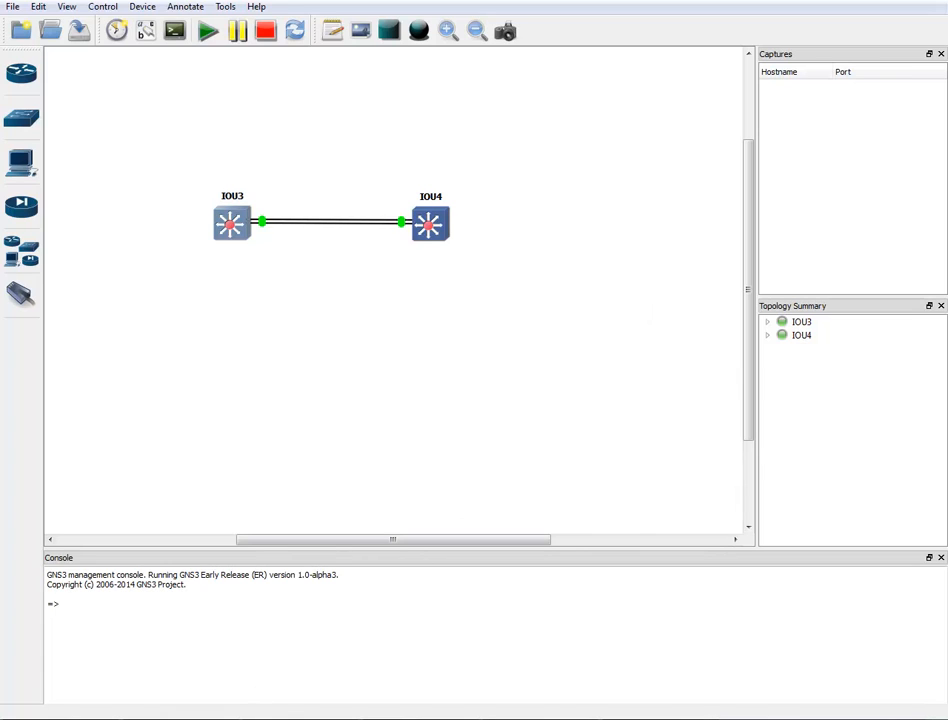
key(alt+Tab)
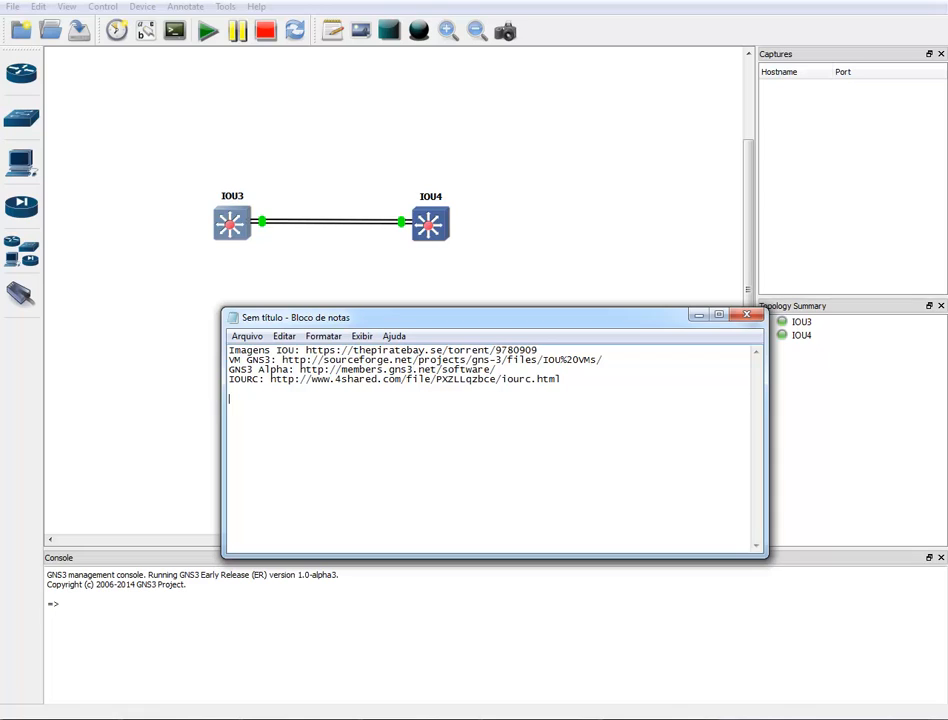